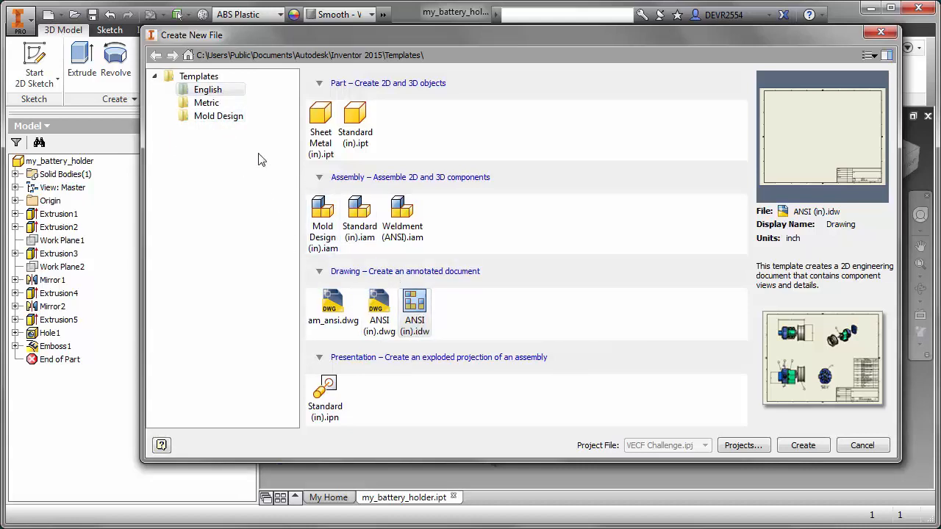
Create a new drawing from the English ANSI (in).idw template
click(213, 104)
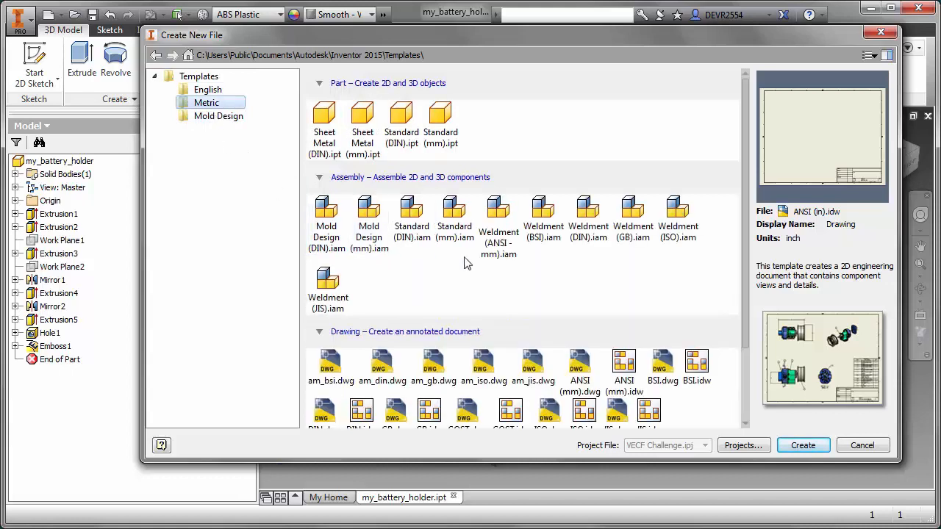
scroll(746, 202, down, 3)
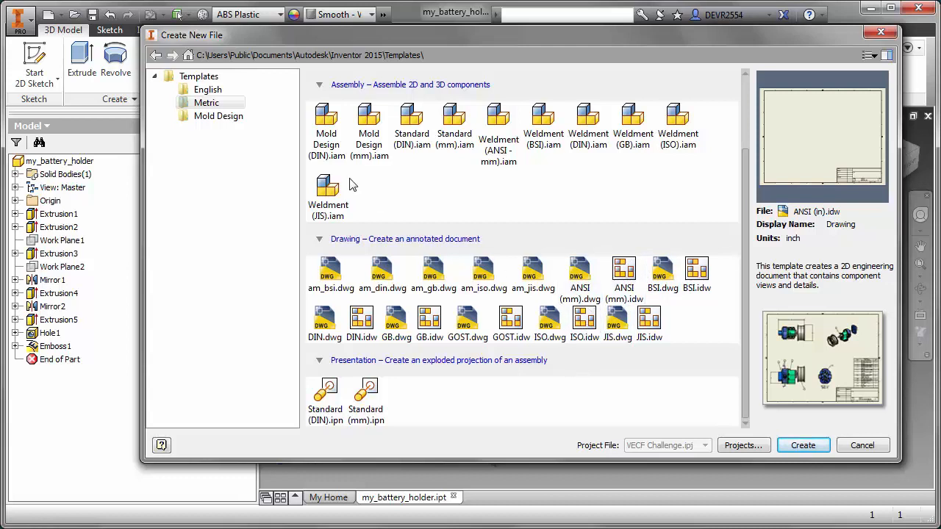
click(213, 91)
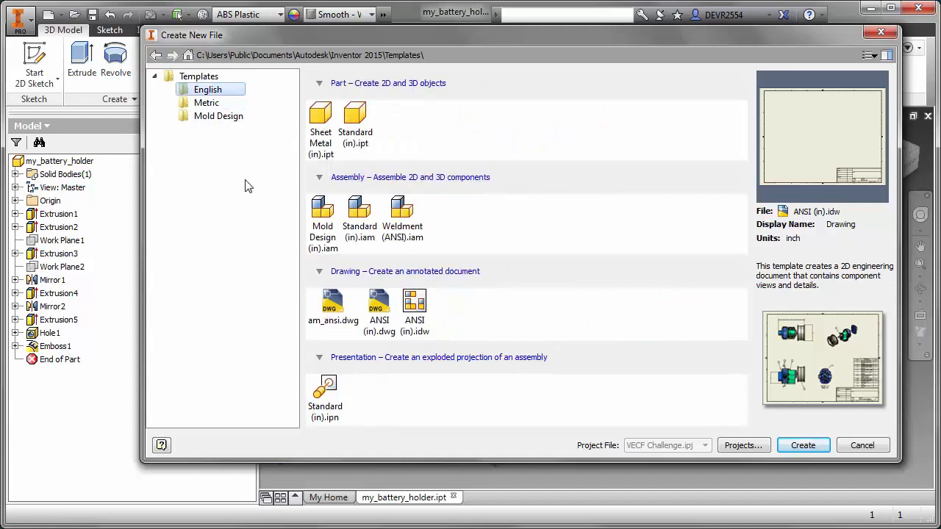
click(434, 305)
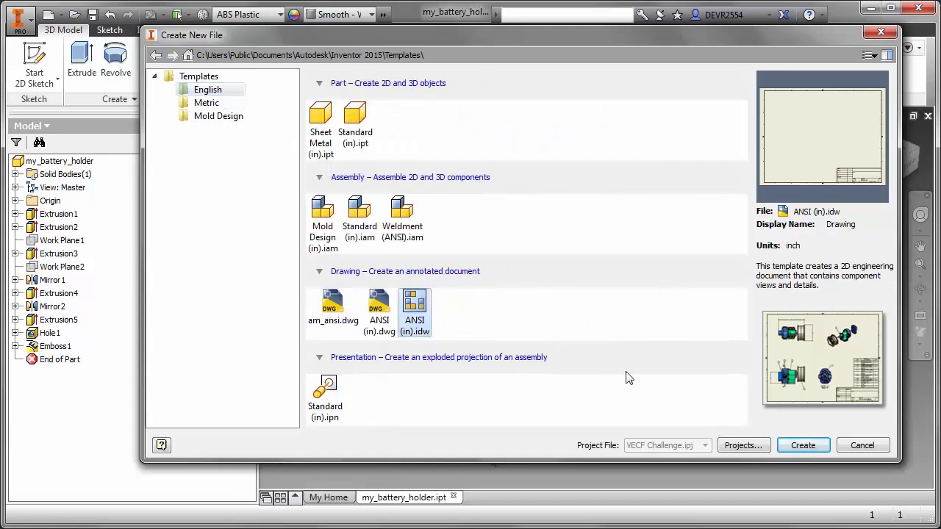
click(801, 445)
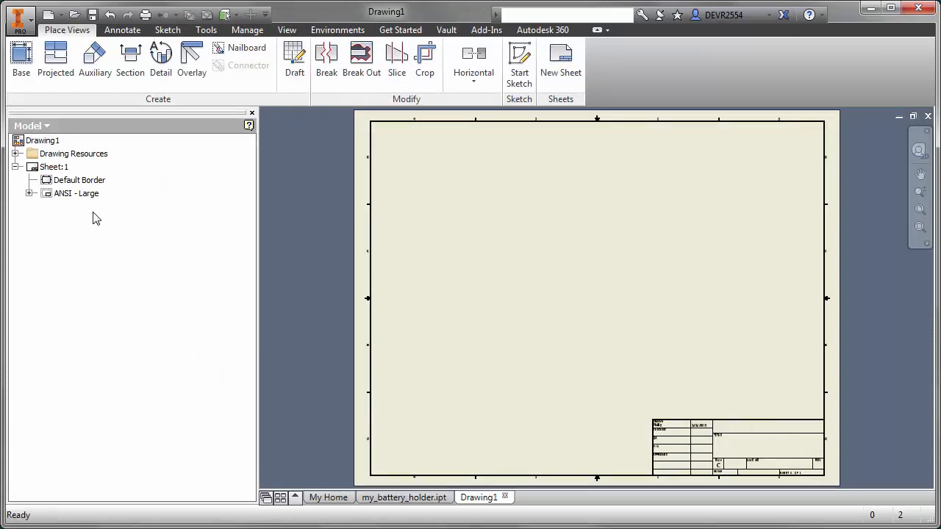
Change the size of Sheet:1 to A4
right_click(62, 168)
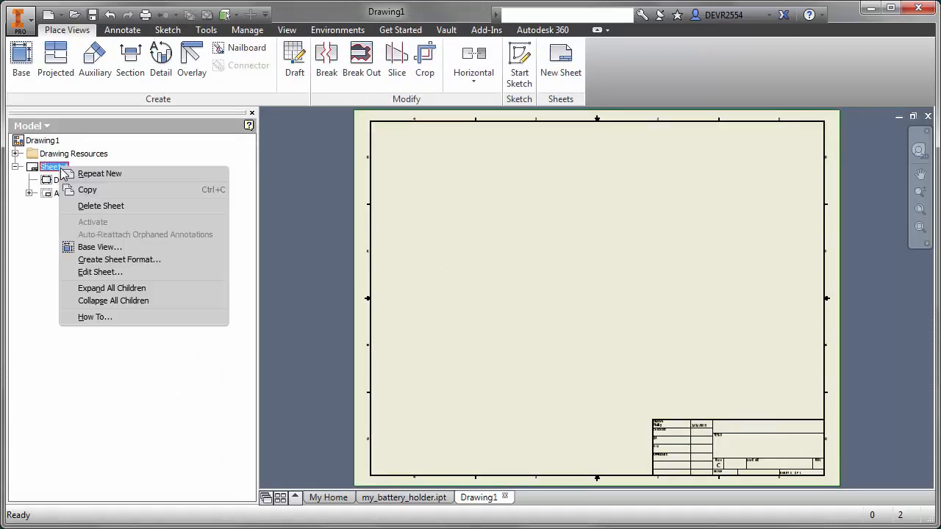
click(97, 273)
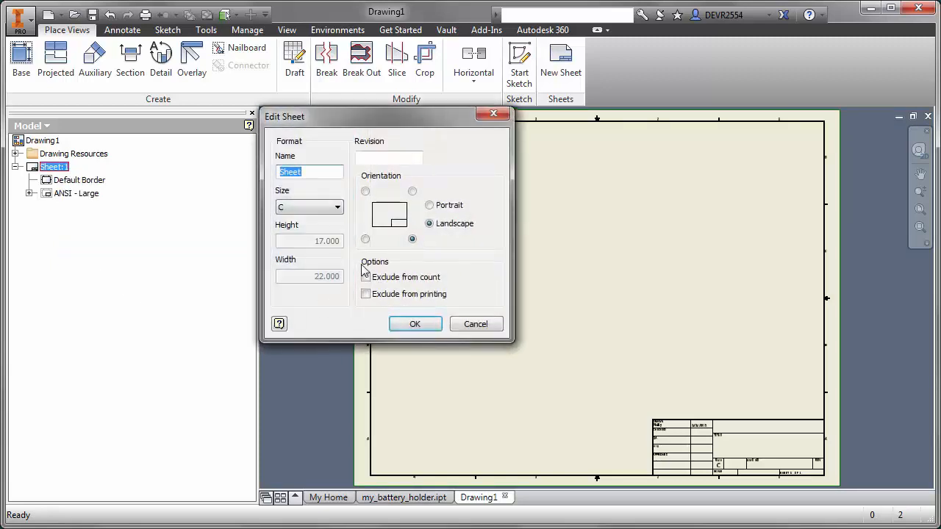
click(339, 209)
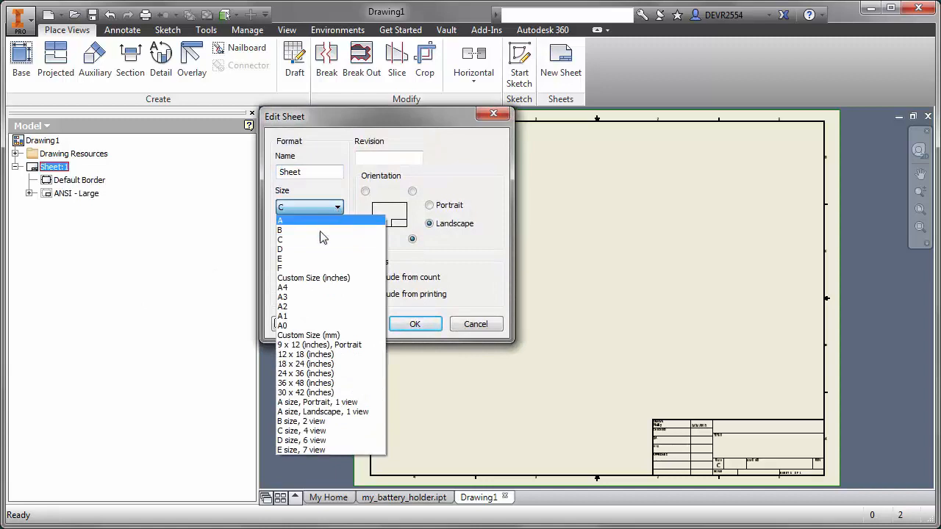
click(299, 288)
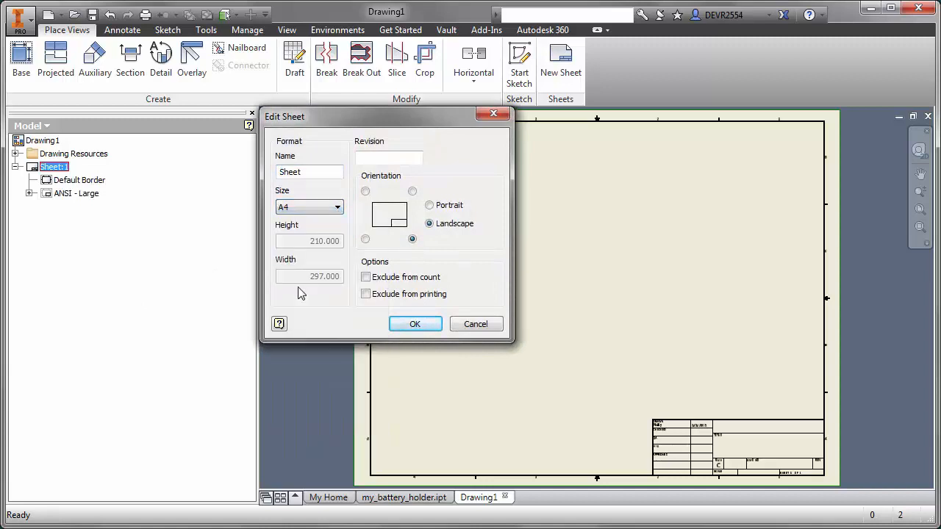
click(415, 324)
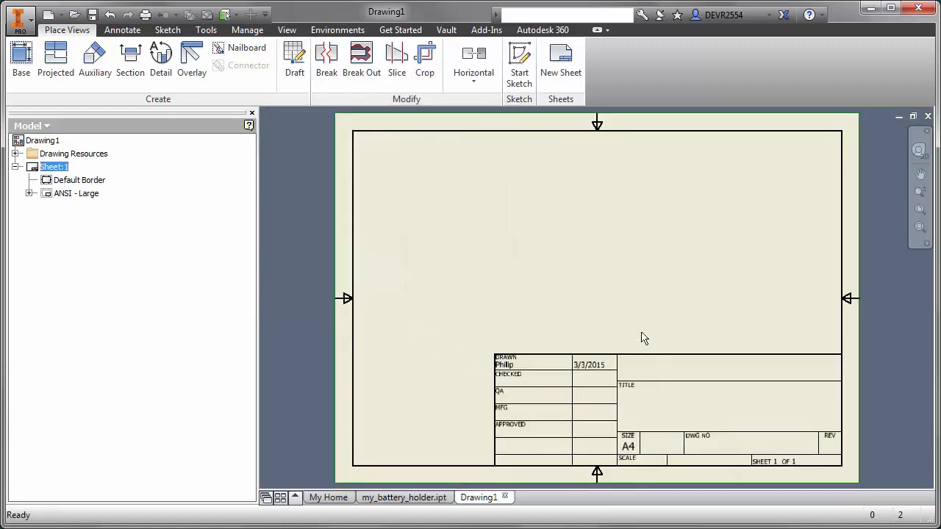
Replace the sheet's ANSI - Large title block with the ANSI A title block
right_click(75, 194)
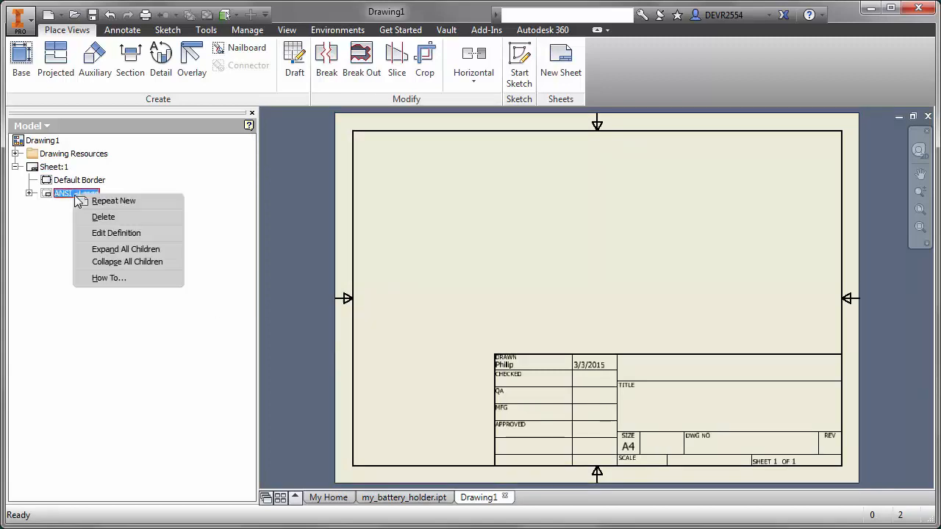
click(102, 219)
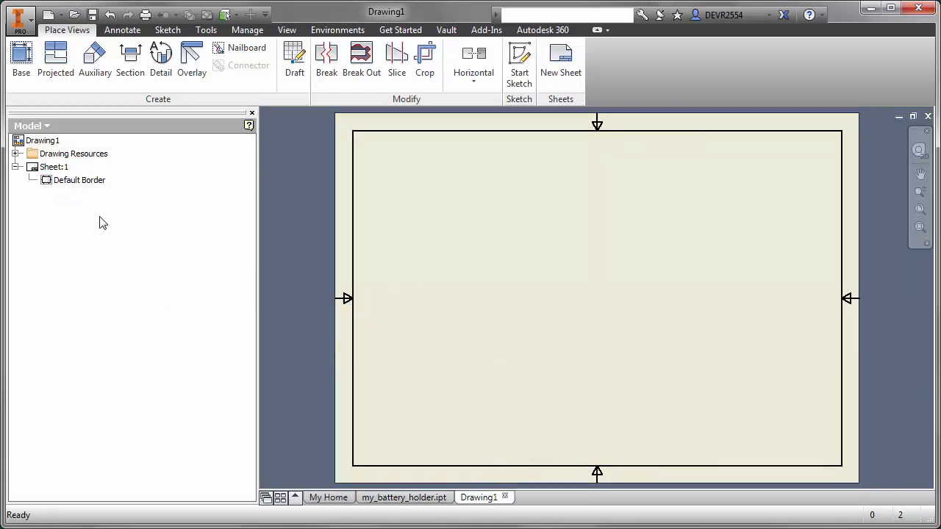
click(15, 153)
click(29, 193)
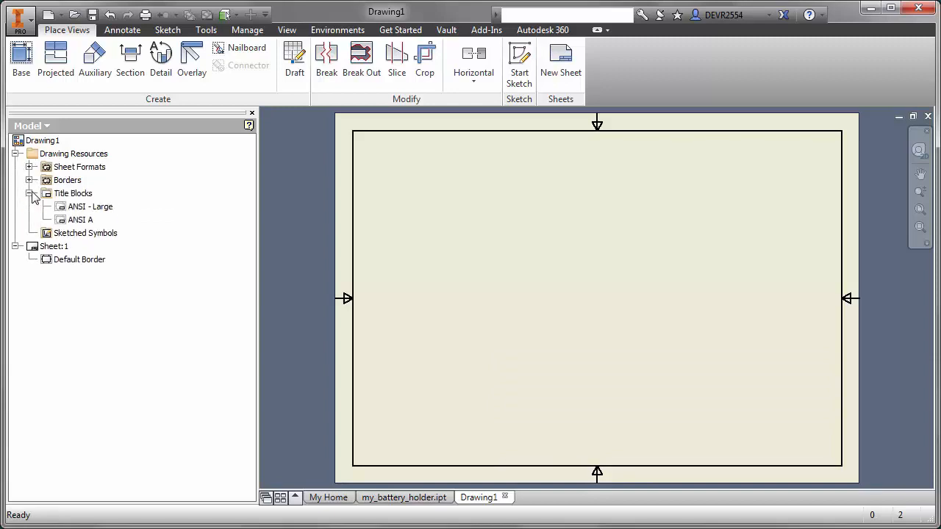
right_click(77, 220)
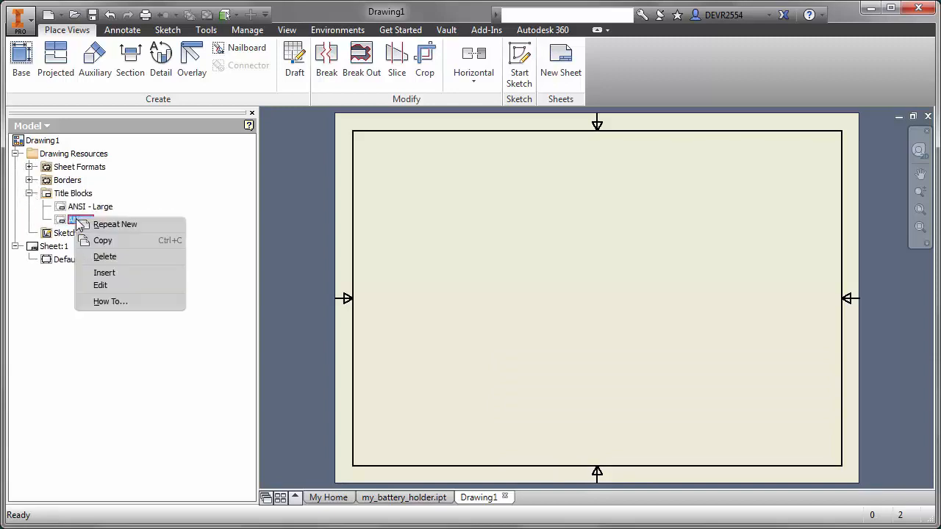
click(104, 272)
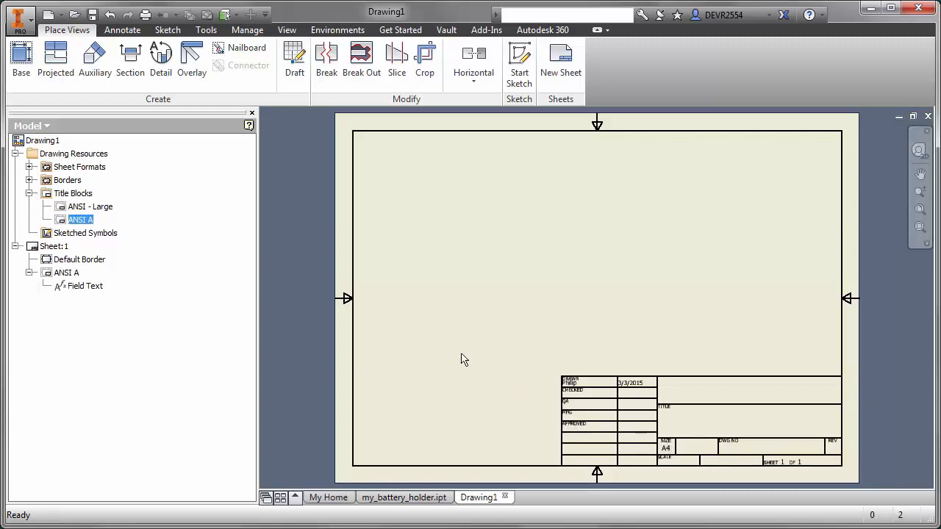
Place a base view of my_battery_holder.ipt with Right orientation at 1/2 scale in the sheet's lower left area
click(20, 63)
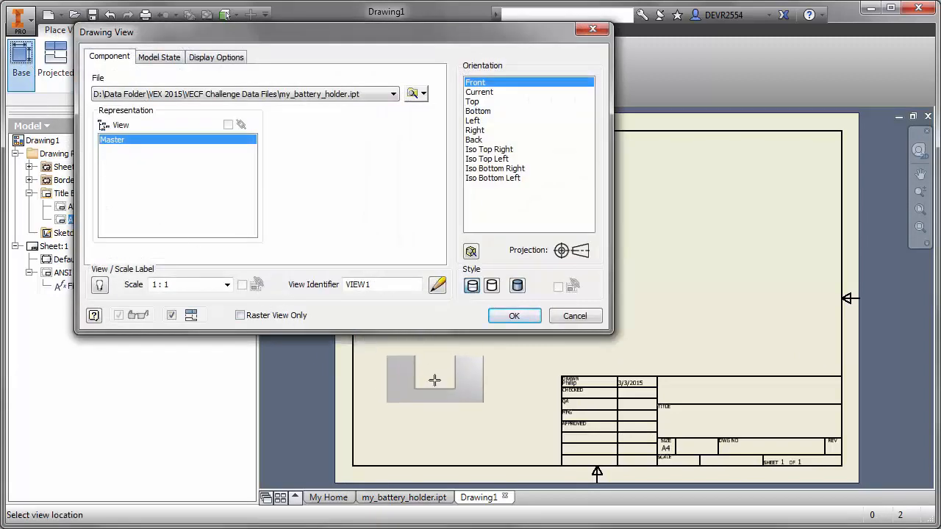
click(474, 131)
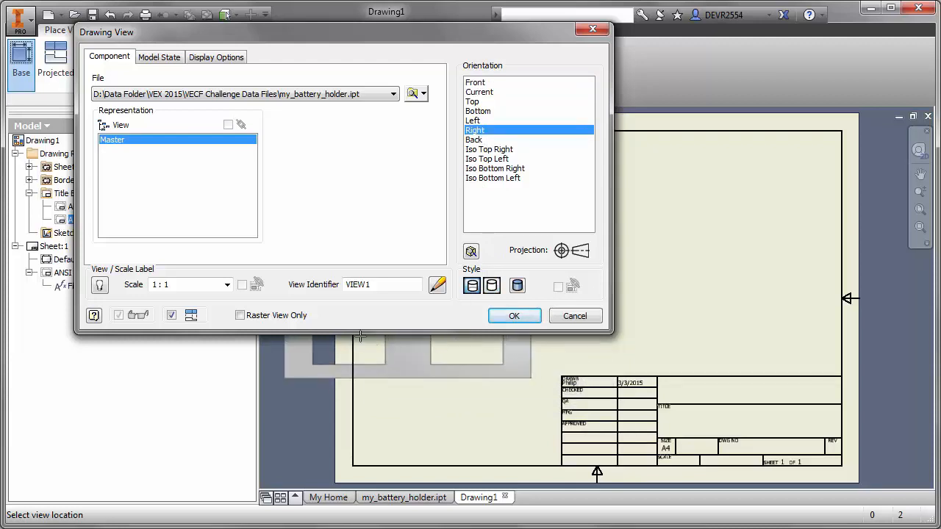
click(227, 285)
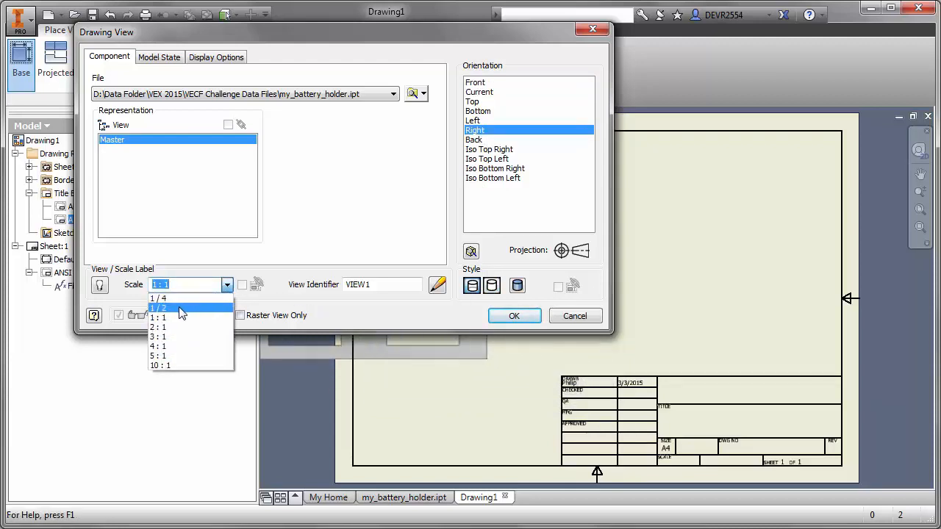
click(172, 307)
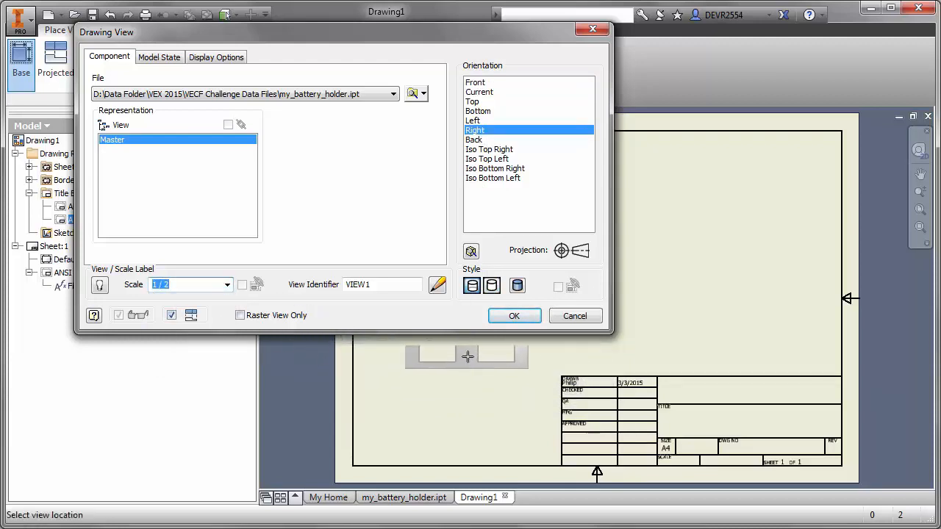
click(469, 350)
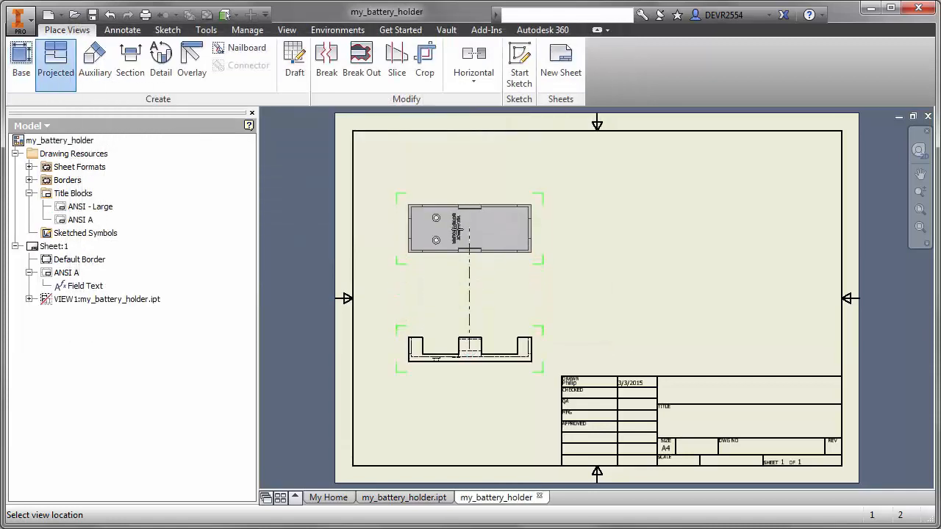
Create projected views above, beside and isometrically from the base view, and shift the base view slightly up the sheet
click(457, 228)
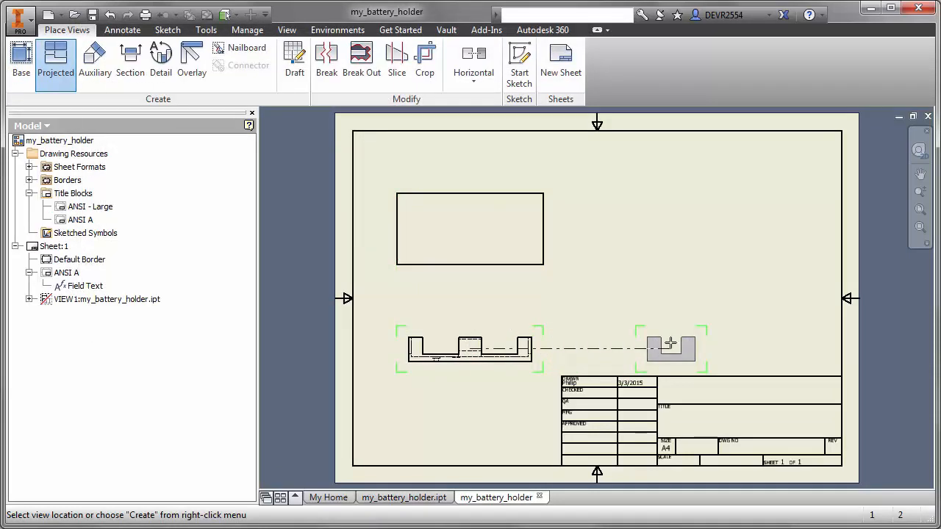
click(670, 344)
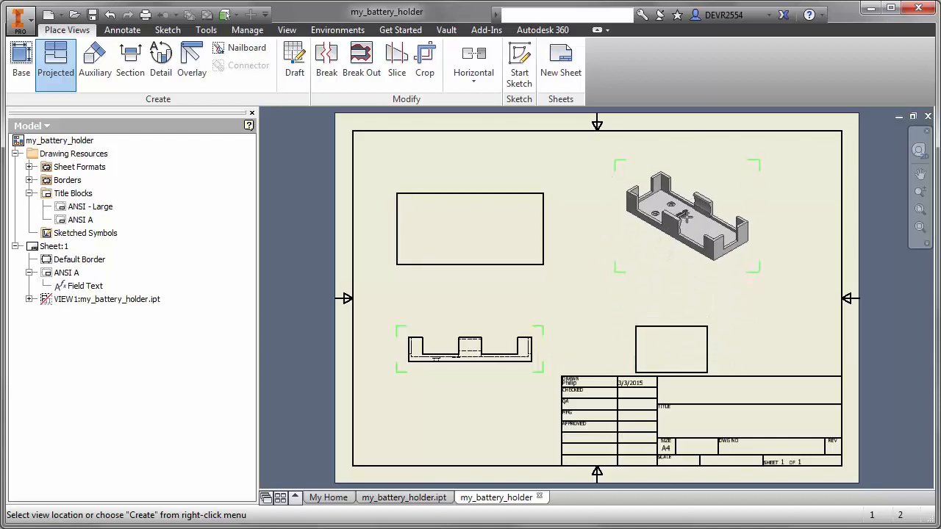
right_click(685, 215)
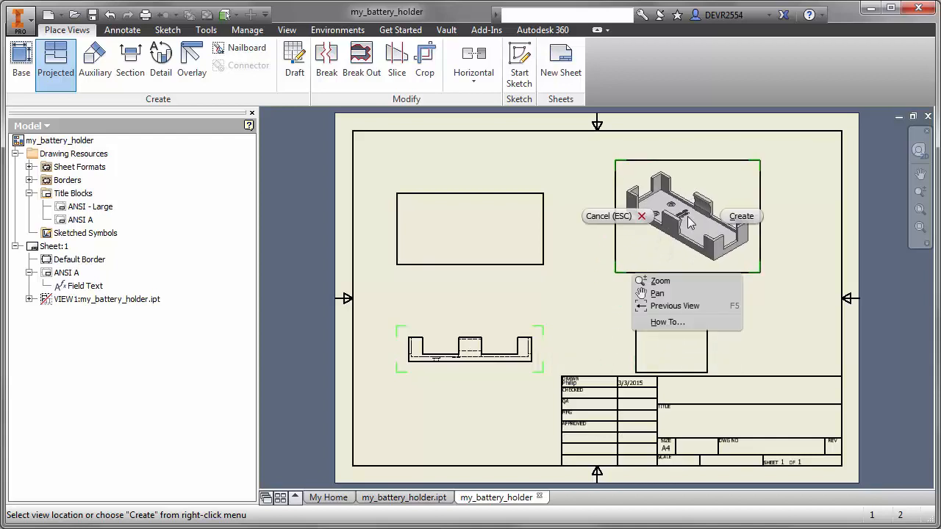
click(738, 217)
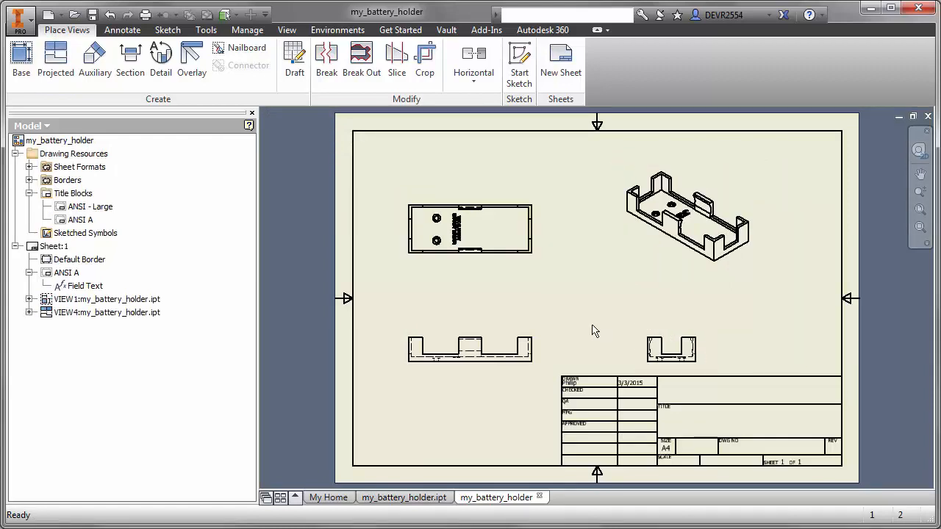
drag(519, 321, 520, 297)
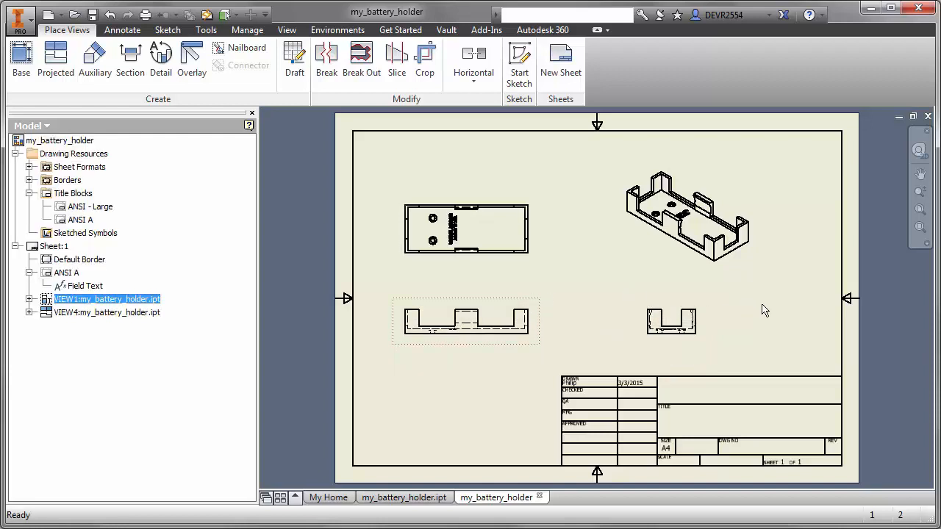
Apply the Shaded style to the isometric view
right_click(698, 272)
click(697, 310)
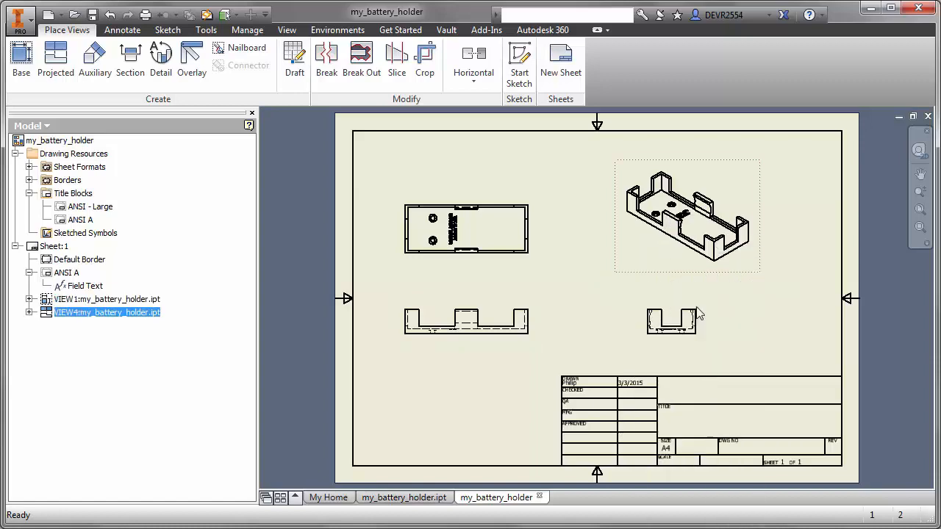
click(516, 285)
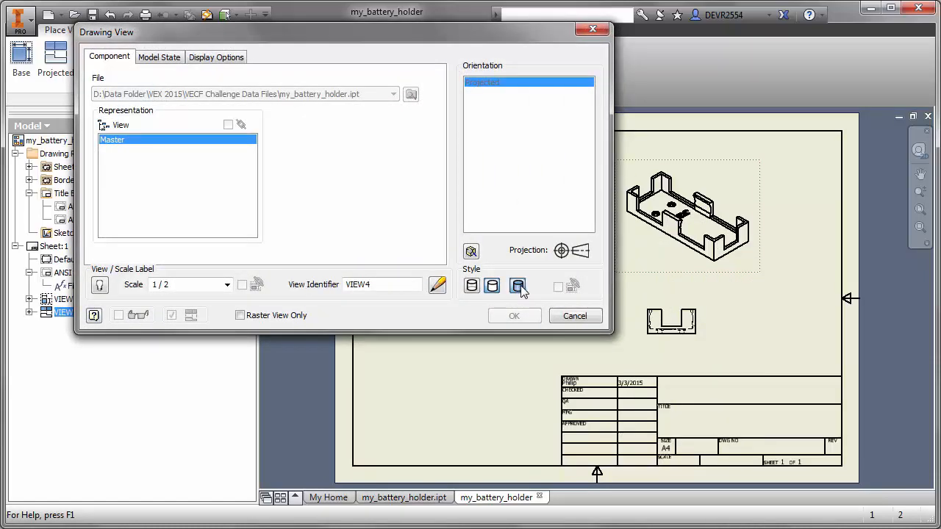
click(519, 315)
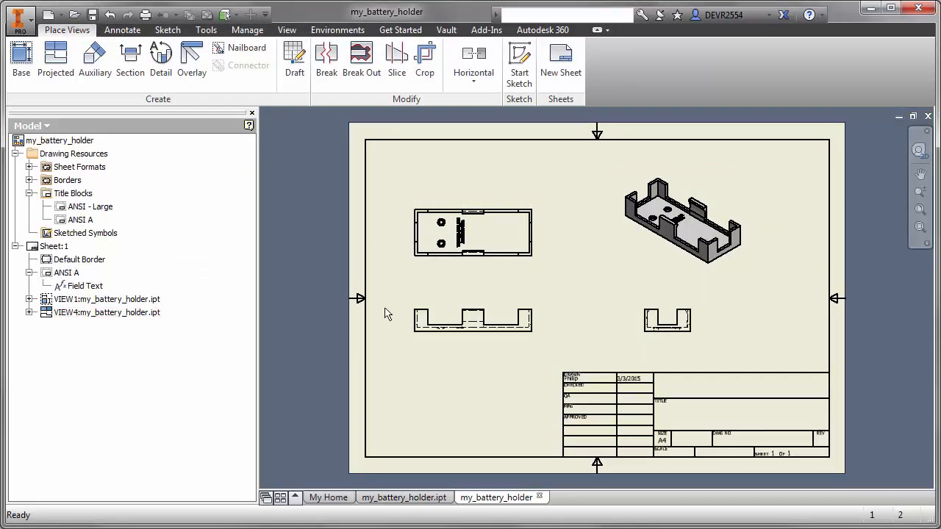
Create section view A-A from a vertical line through the lower middle clip of the top view, placed beside it at 1:1 scale
scroll(464, 257, up, 3)
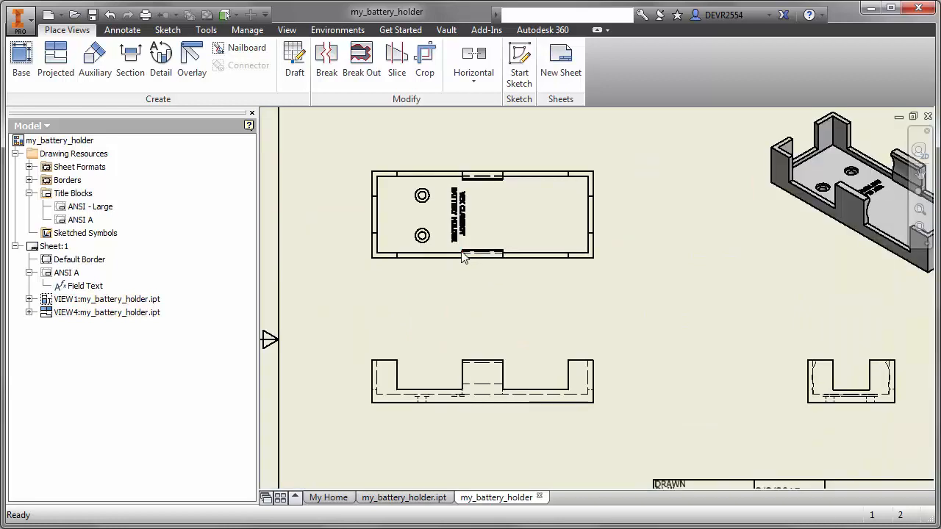
scroll(464, 257, up, 5)
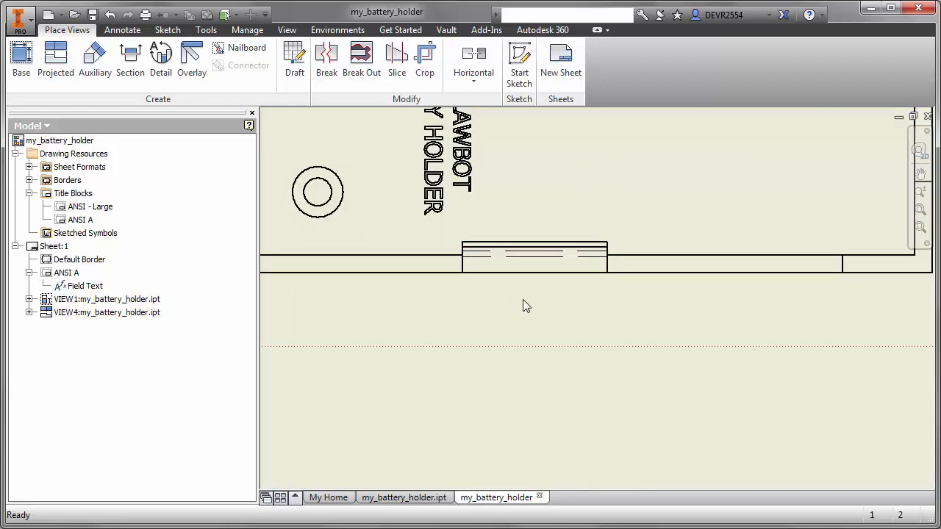
scroll(578, 300, down, 5)
middle_drag(578, 301, 495, 294)
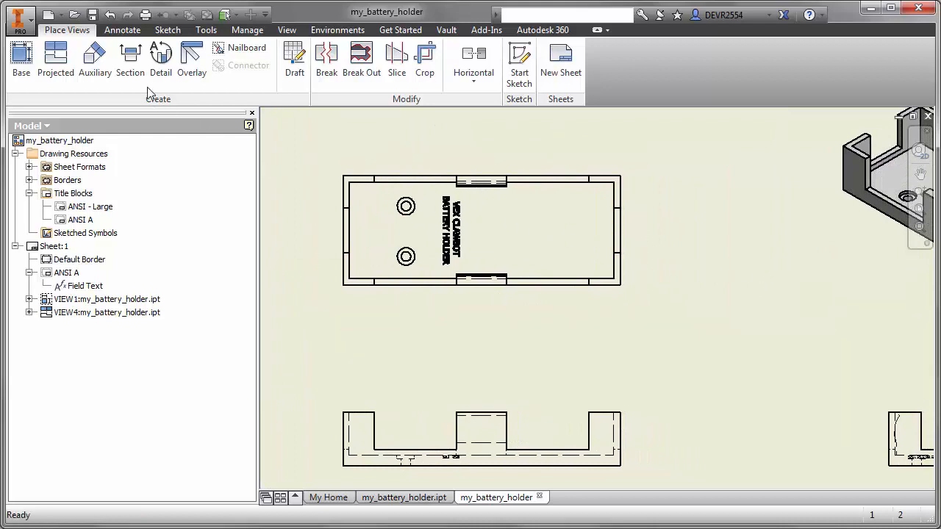
click(130, 62)
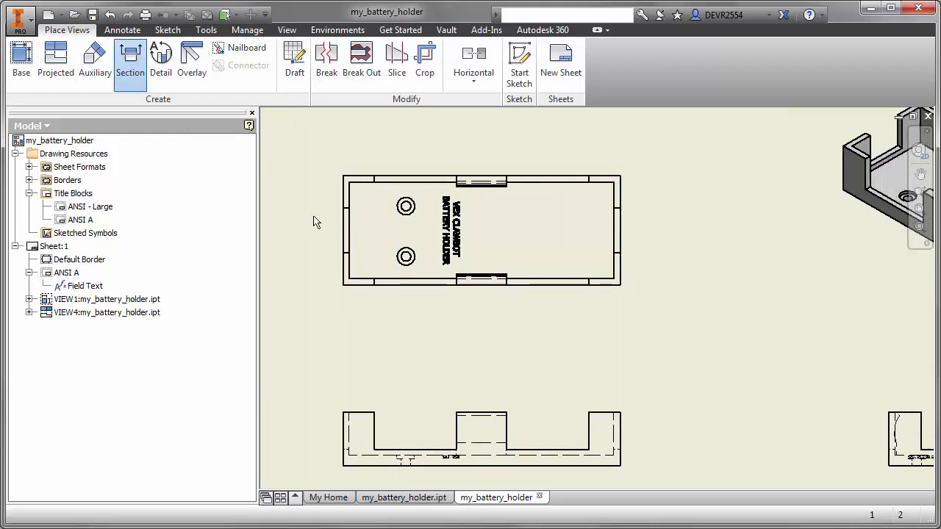
click(482, 261)
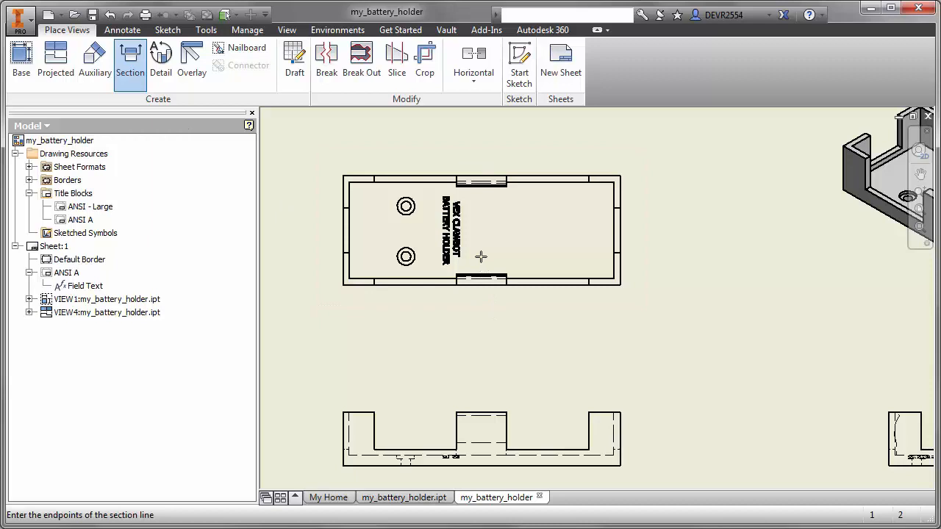
click(481, 256)
click(482, 308)
right_click(488, 309)
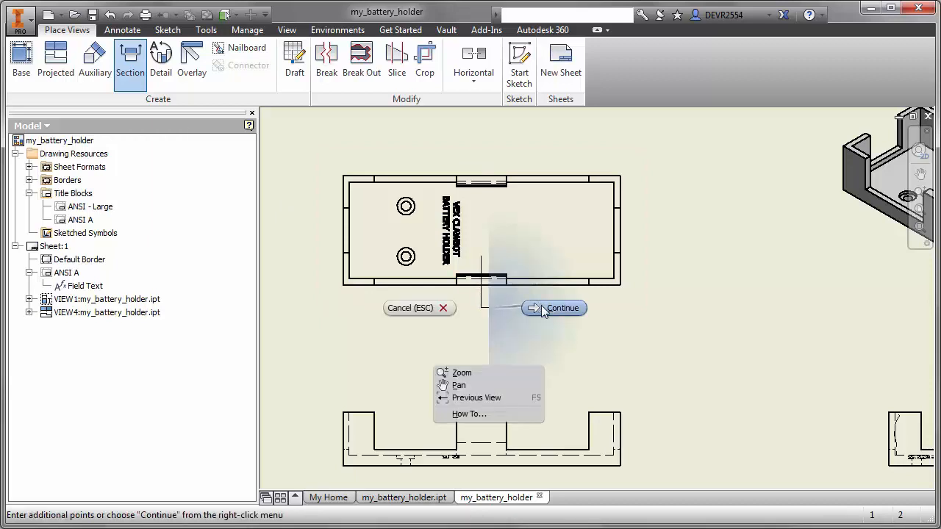
click(553, 308)
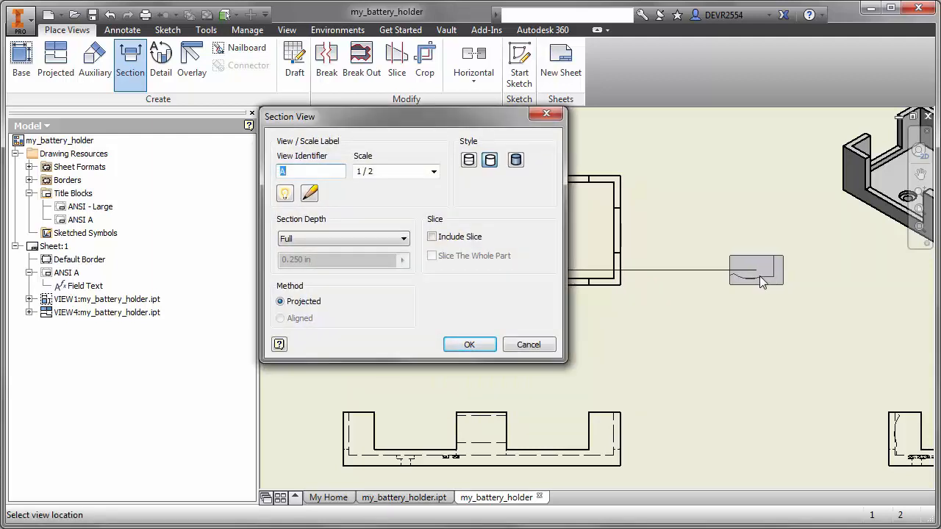
click(433, 172)
click(382, 204)
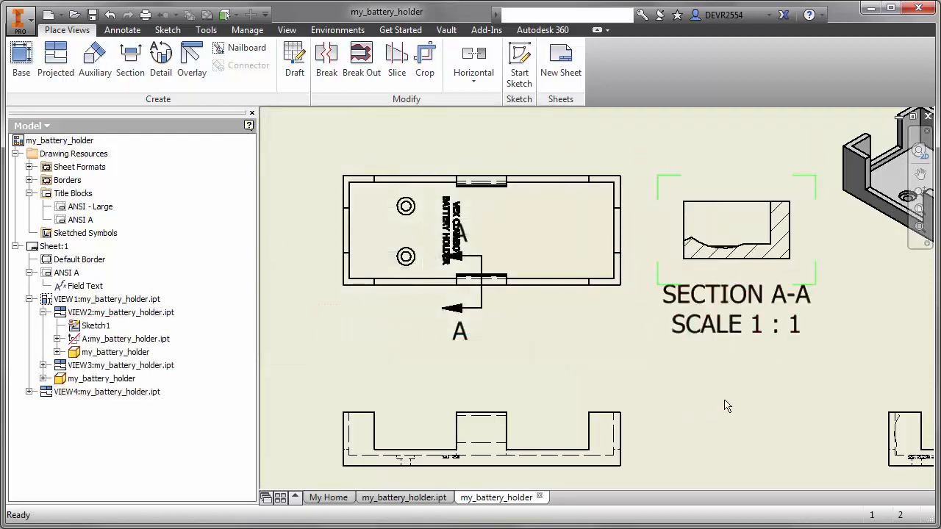
Move the shaded isometric view and the section A-A view further right on the sheet to space them out
scroll(724, 406, down, 2)
scroll(730, 399, down, 2)
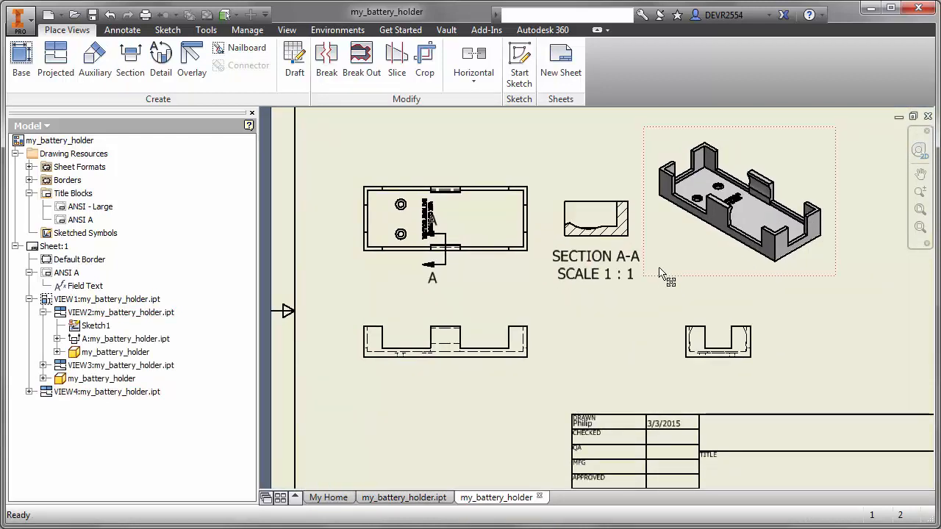
drag(776, 135, 845, 133)
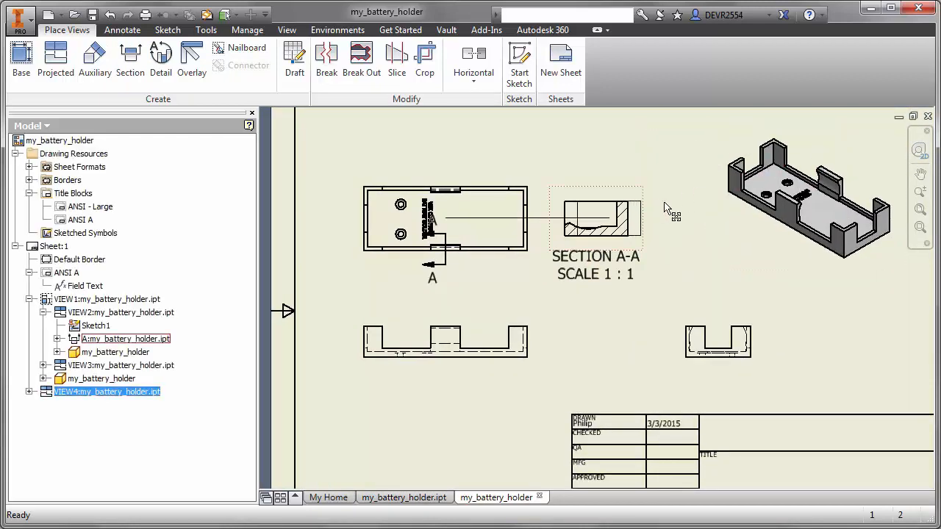
drag(678, 210, 714, 210)
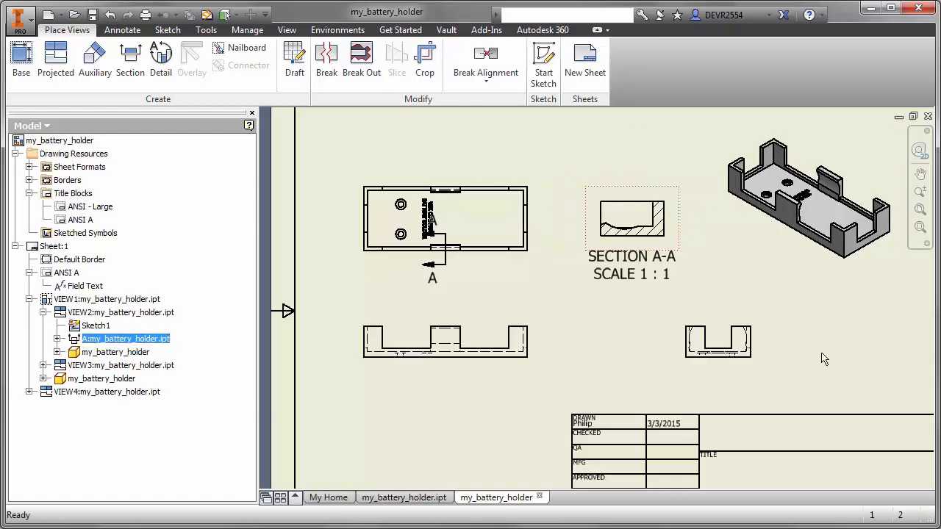
key(Escape)
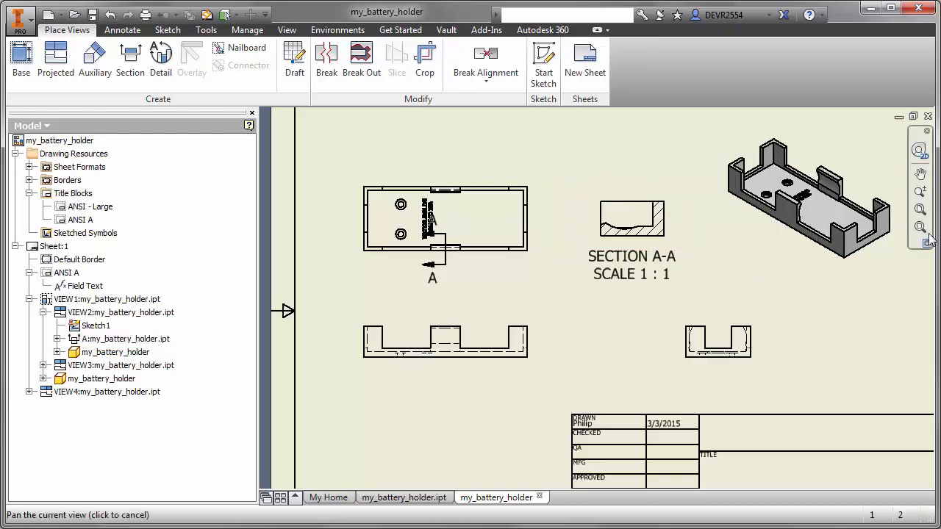
click(919, 209)
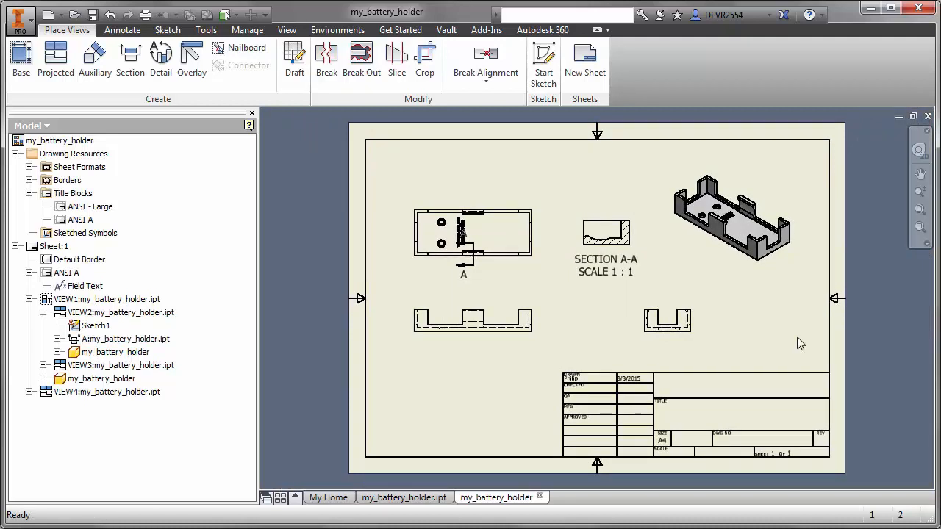
Add center marks to the two counterbored holes in the top view
click(122, 31)
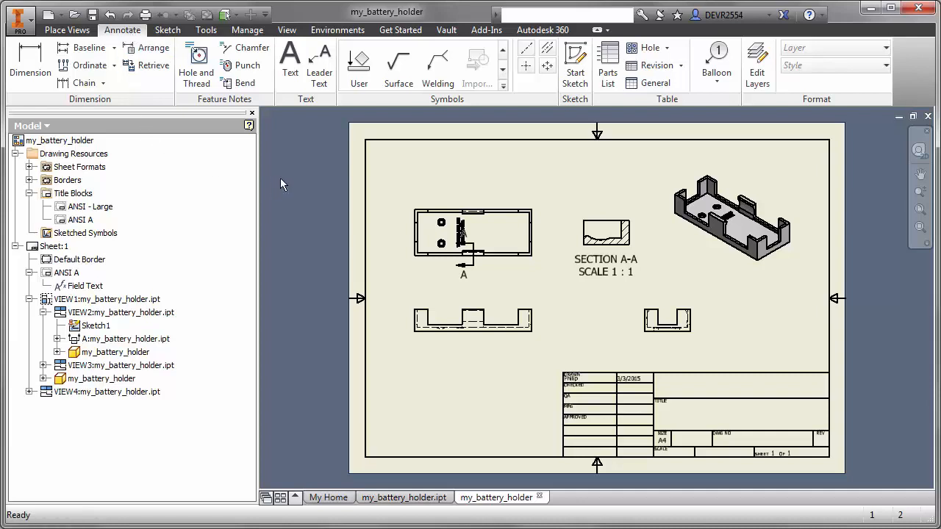
click(524, 66)
scroll(438, 235, up, 5)
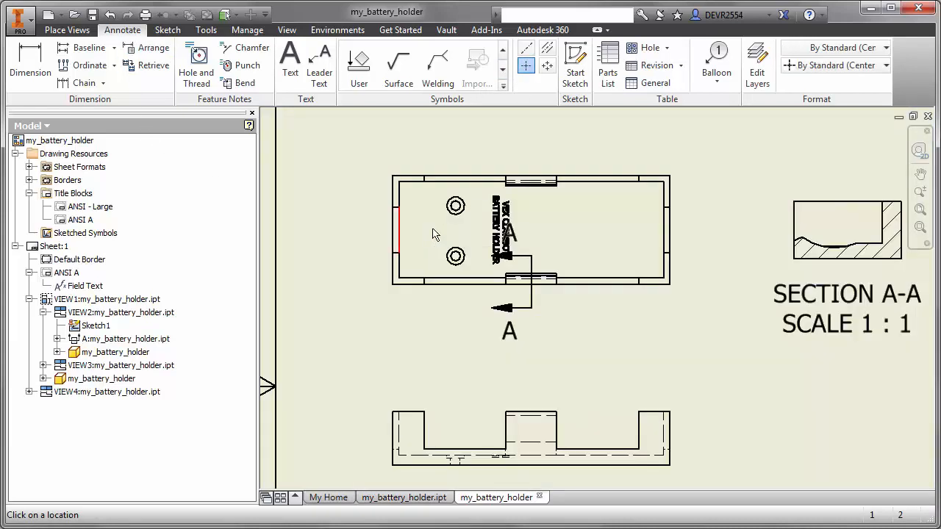
click(491, 172)
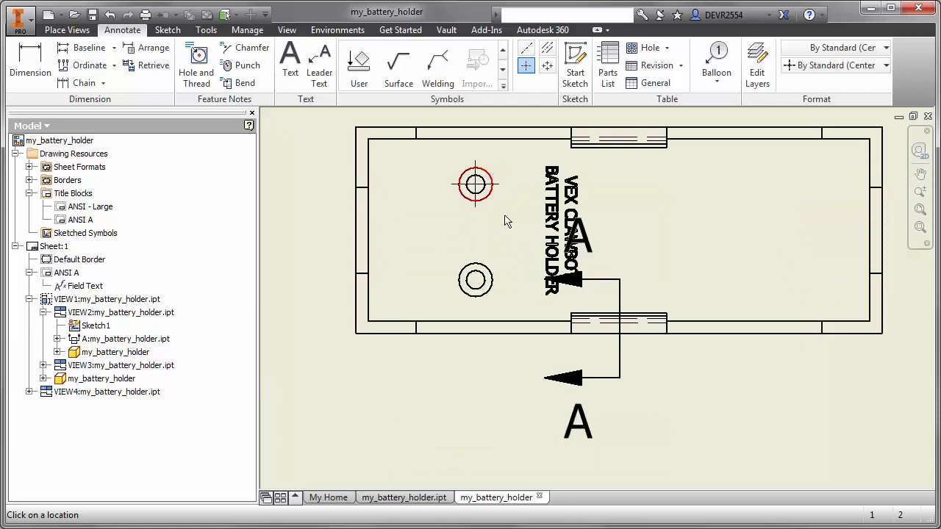
click(488, 265)
Add a center mark to the curved floor profile in the section A-A view
middle_drag(588, 253, 37, 304)
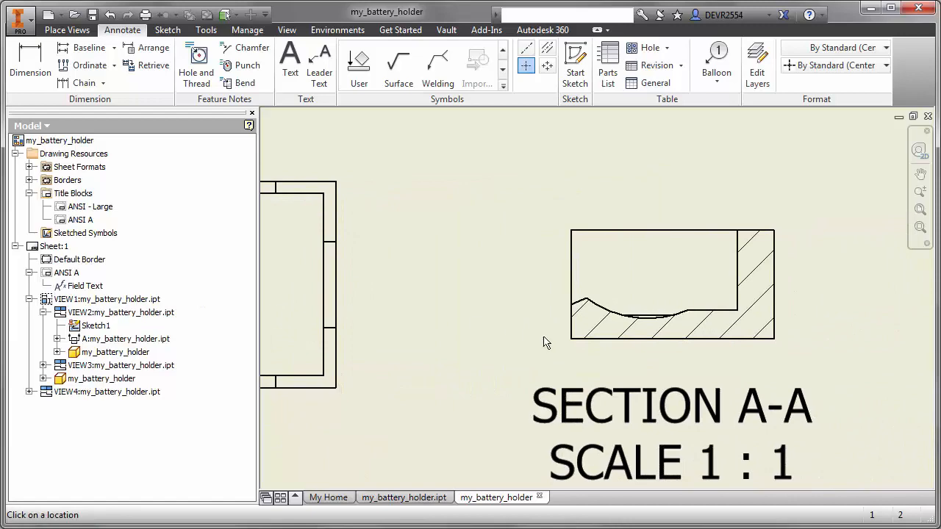
click(598, 308)
click(921, 226)
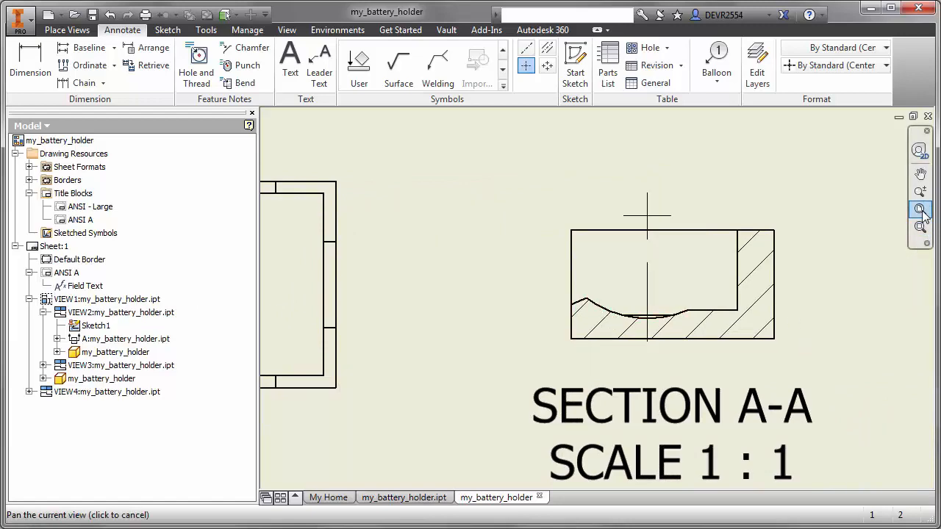
click(919, 210)
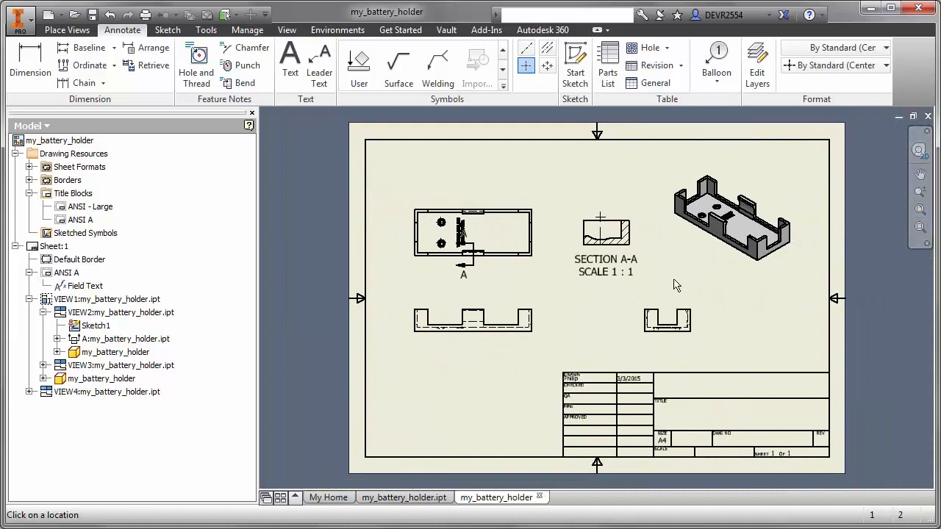
Dimension the overall length of the holder below the top view, and turn off Edit dimension when created
click(30, 70)
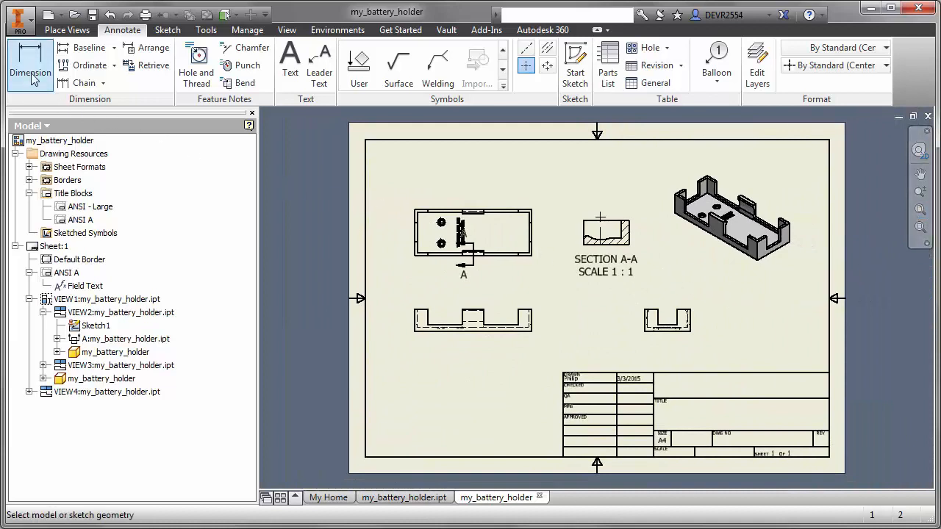
scroll(430, 289, up, 6)
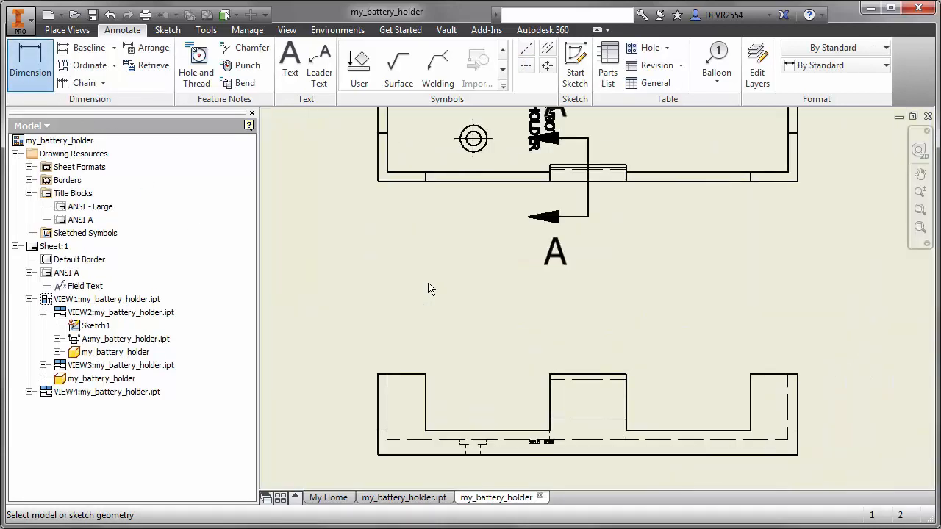
click(377, 165)
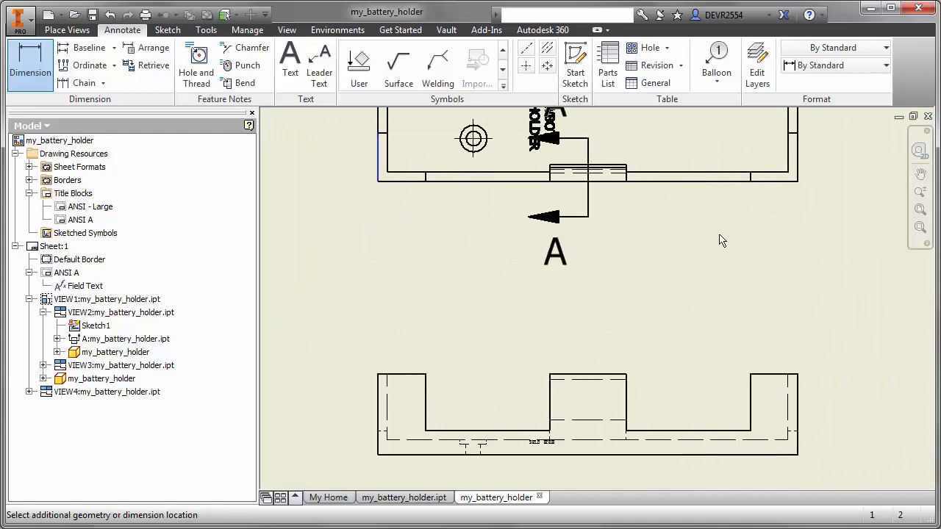
click(799, 176)
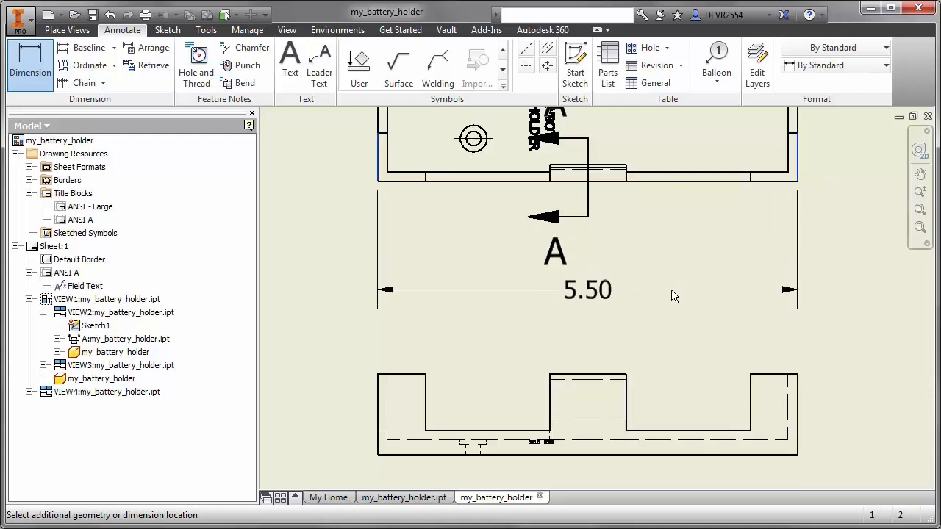
click(727, 335)
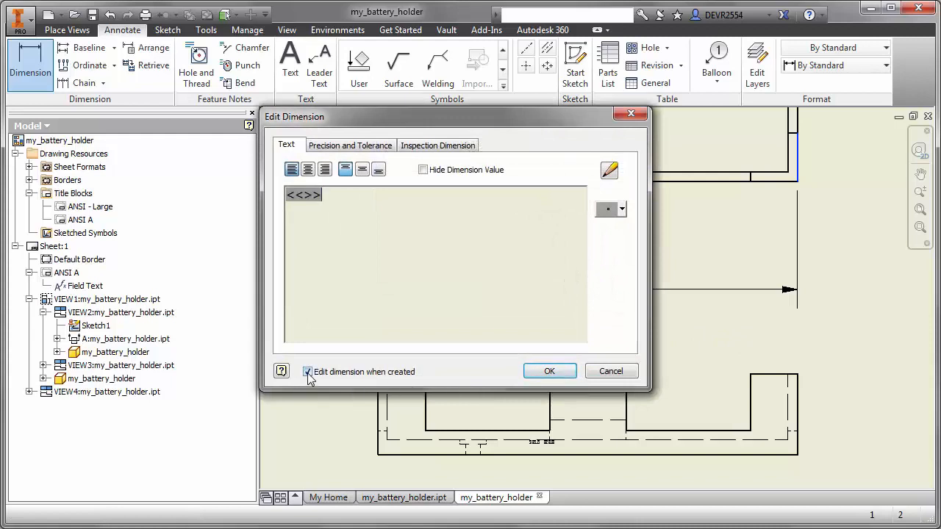
click(551, 374)
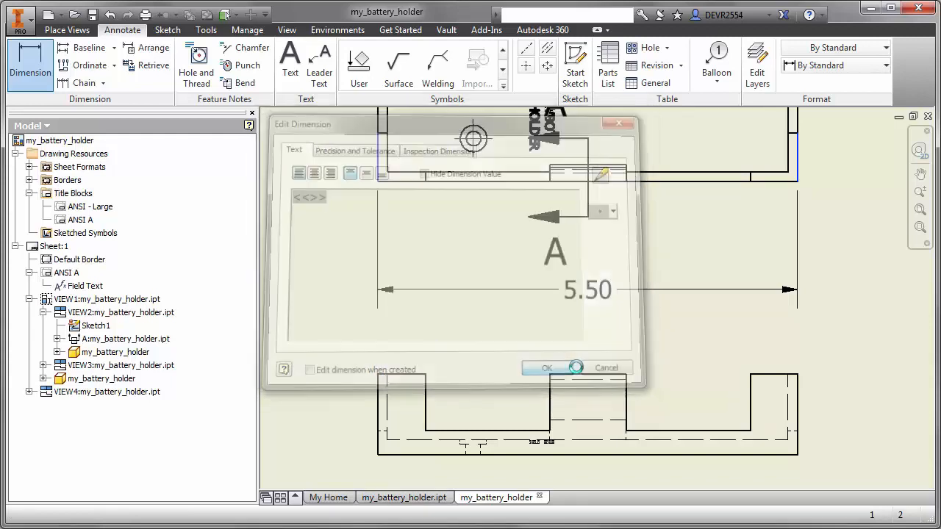
Dimension the overall width of the holder beside the top view, between its two long outer edges
scroll(823, 298, up, 1)
middle_drag(804, 306, 756, 360)
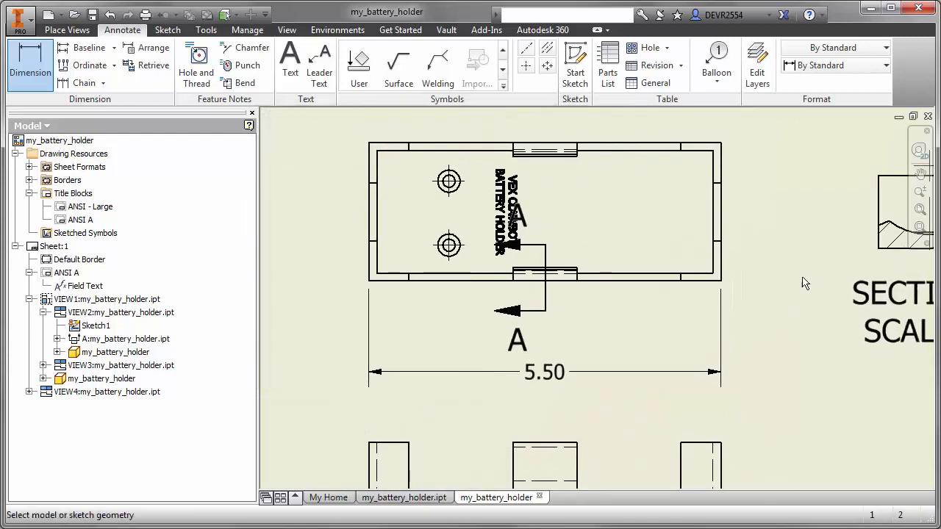
click(704, 145)
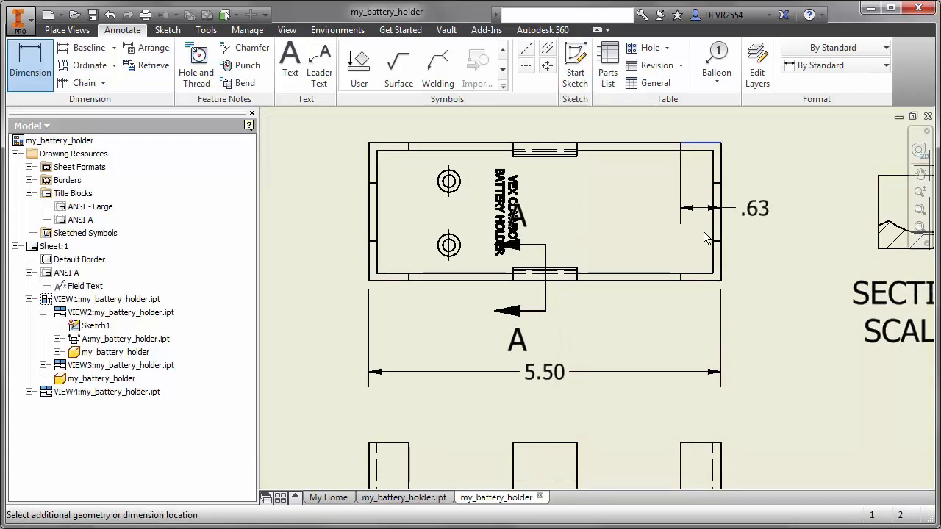
click(709, 280)
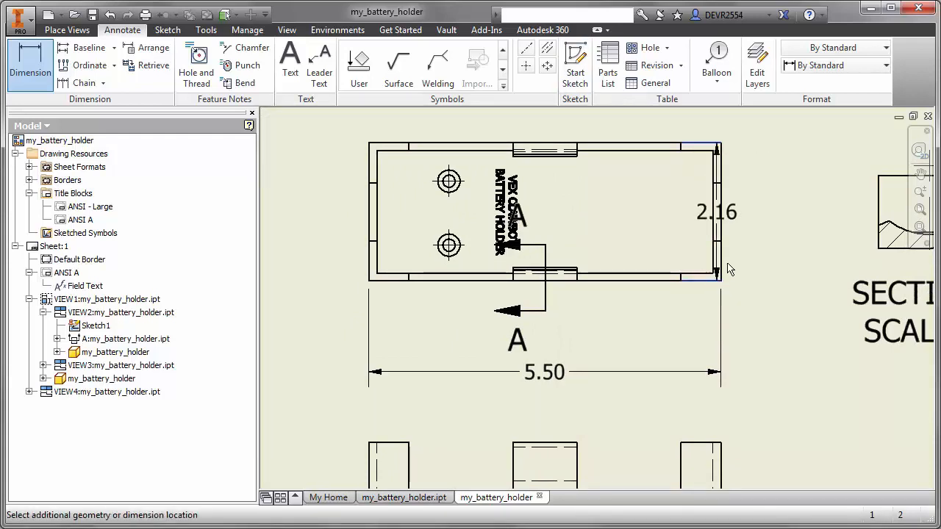
click(772, 240)
Dimension the overall height of the holder beside the base view
scroll(794, 329, up, 5)
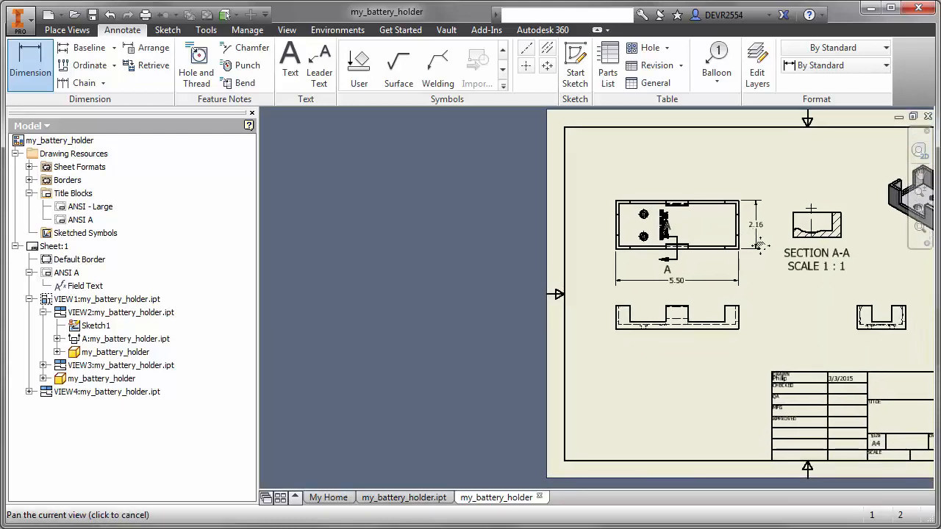
scroll(760, 303, down, 5)
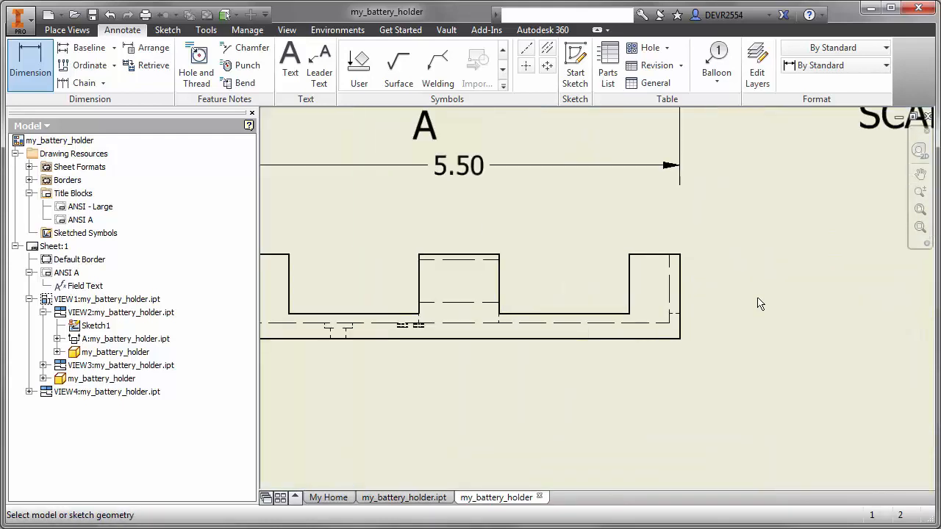
click(680, 312)
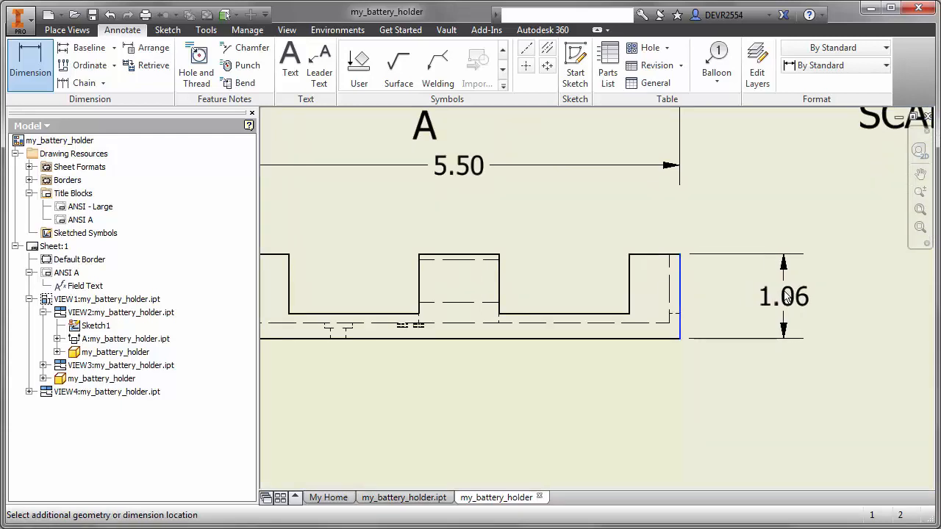
click(781, 296)
scroll(800, 336, down, 5)
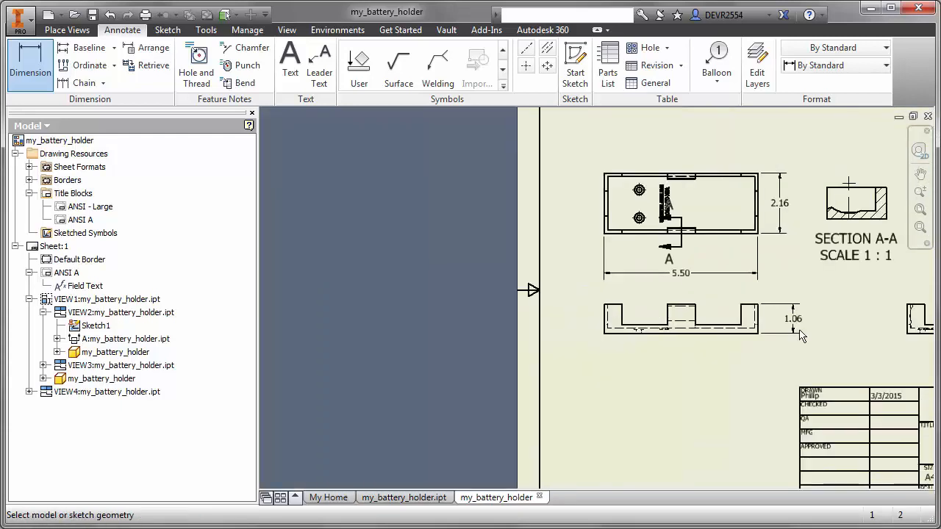
click(920, 211)
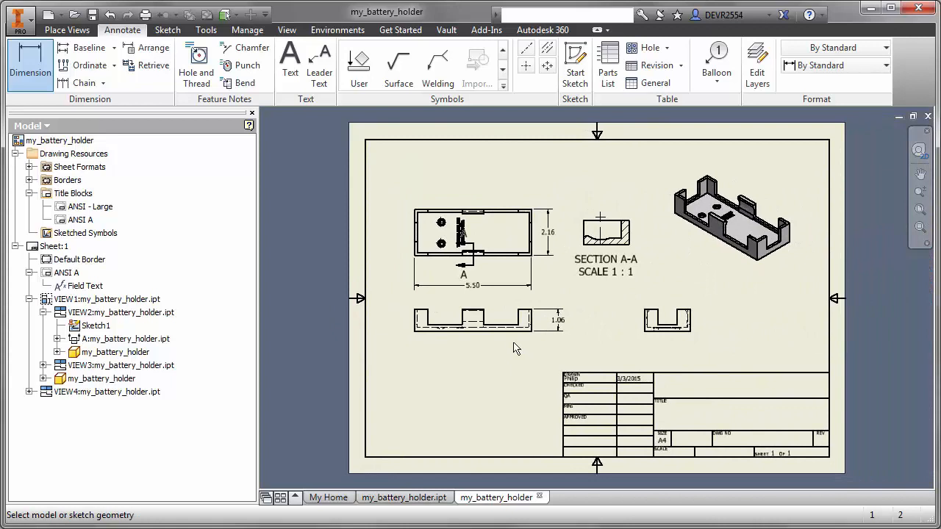
Add a hole note to the upper counterbored hole in the top view, placing its text above the view
scroll(429, 223, up, 5)
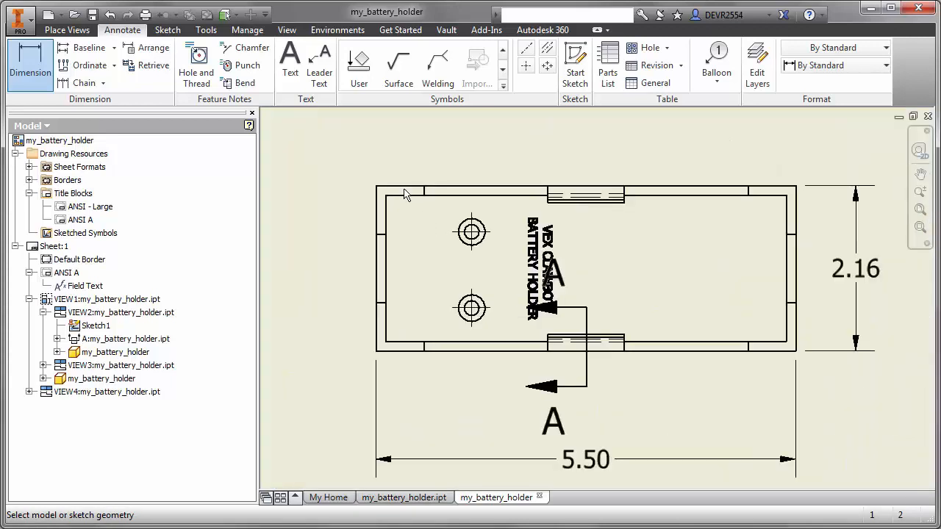
click(197, 74)
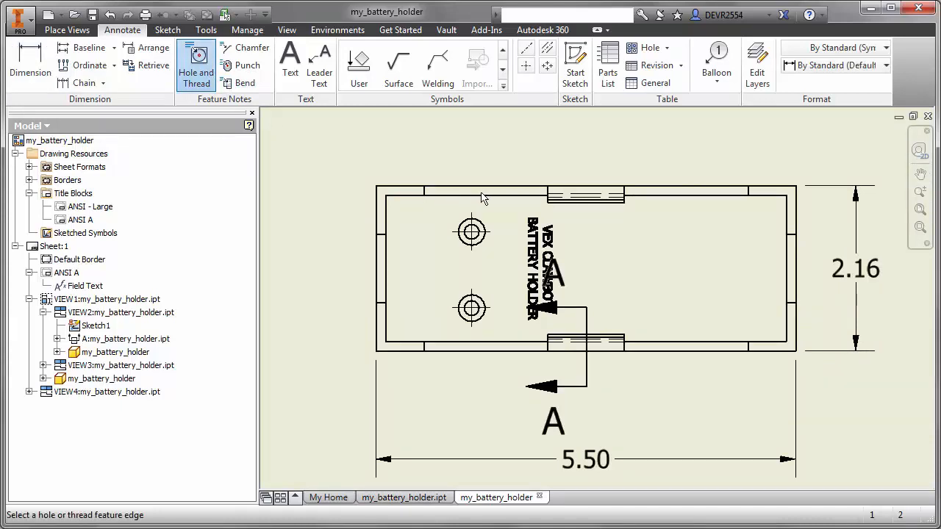
click(478, 216)
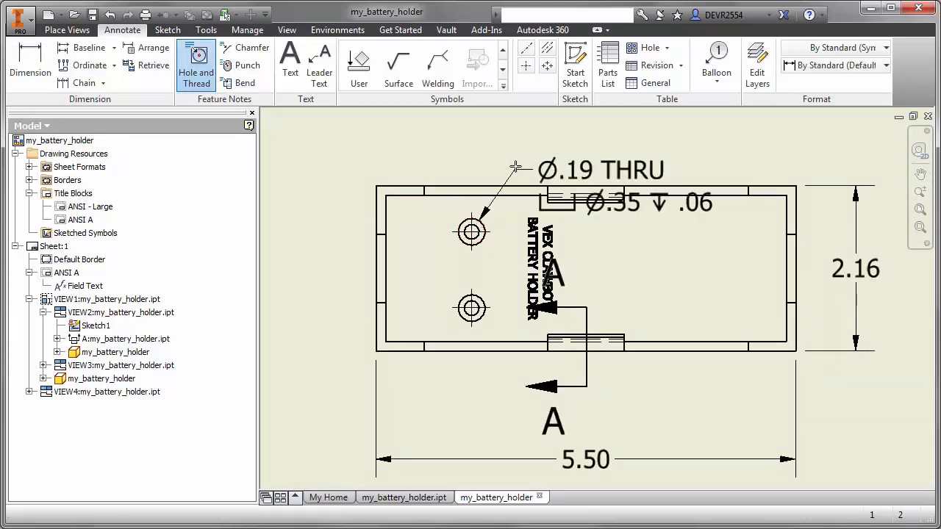
click(520, 129)
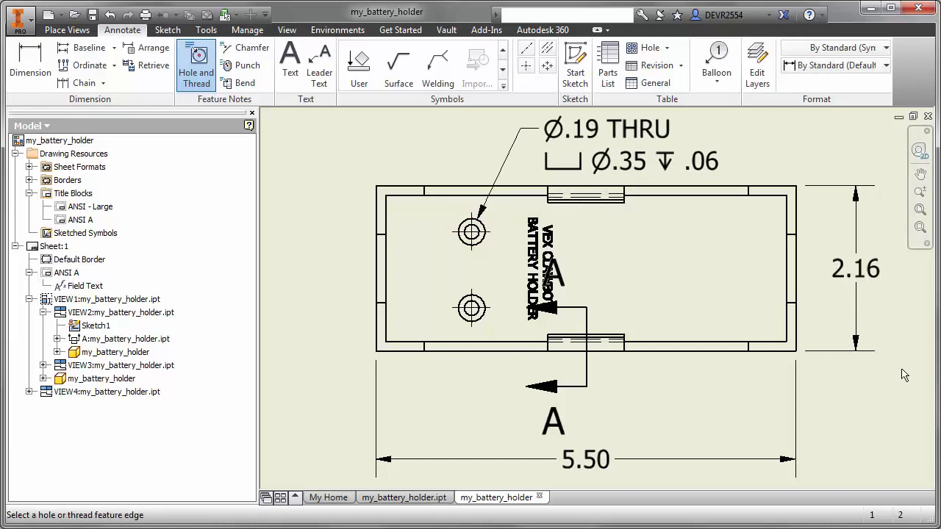
click(919, 211)
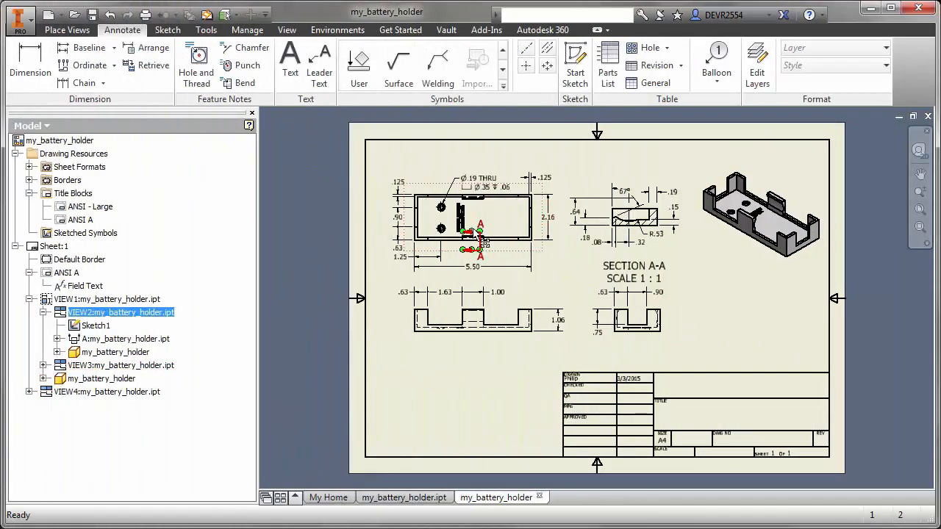
scroll(483, 242, up, 8)
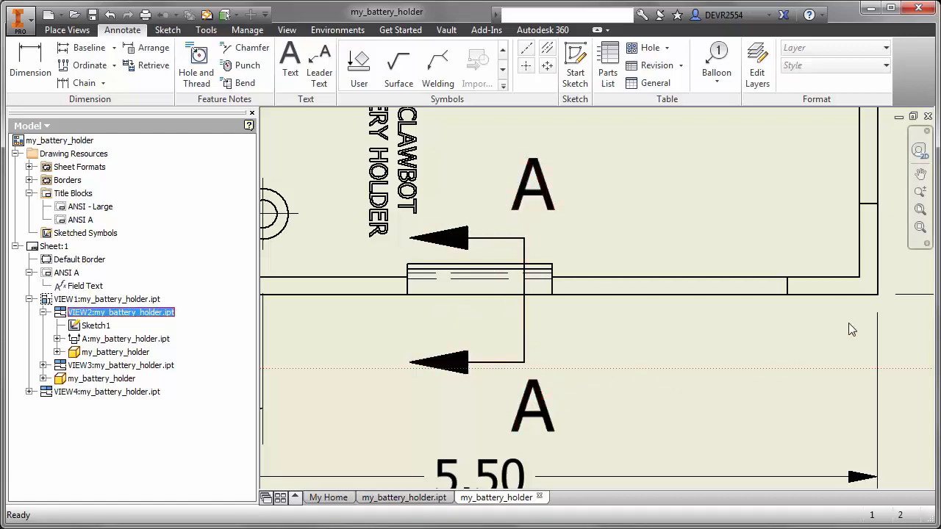
click(919, 211)
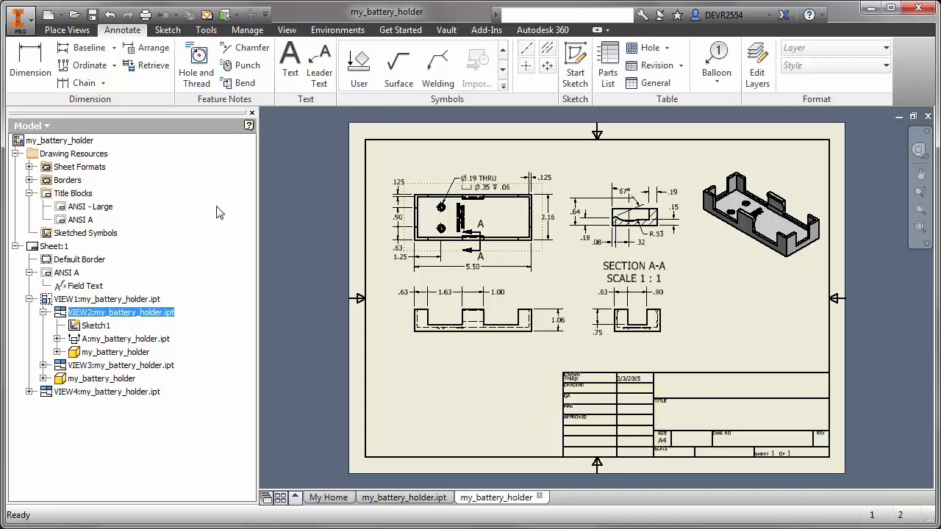
Open the drawing's iProperties and set the summary title to "Battery Holder"
right_click(77, 142)
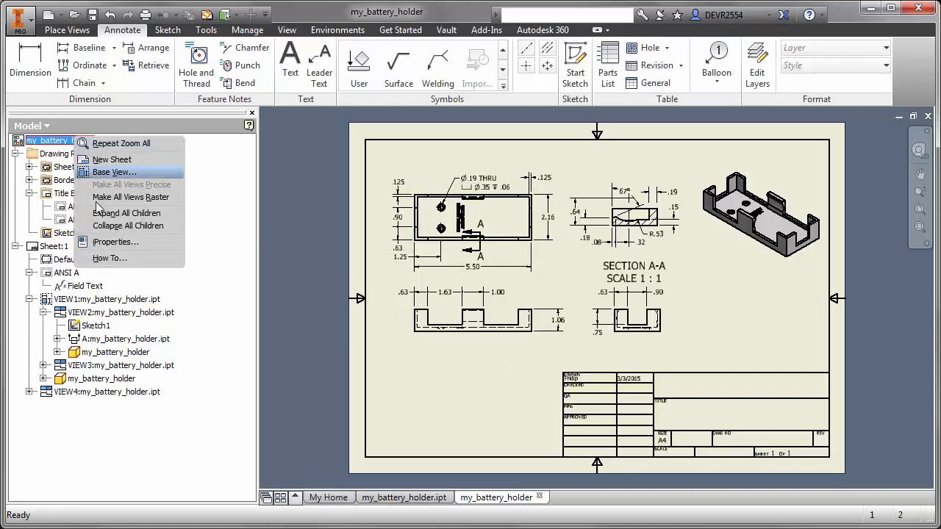
click(102, 243)
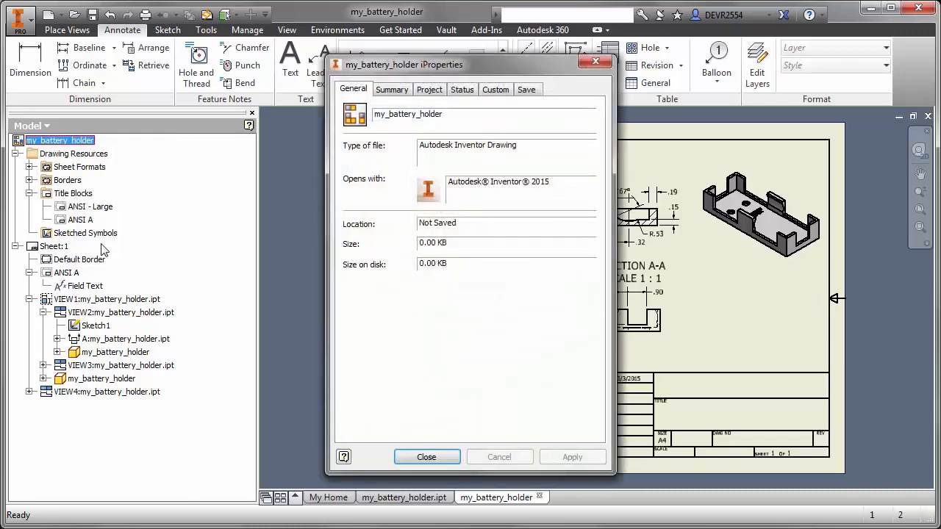
click(393, 94)
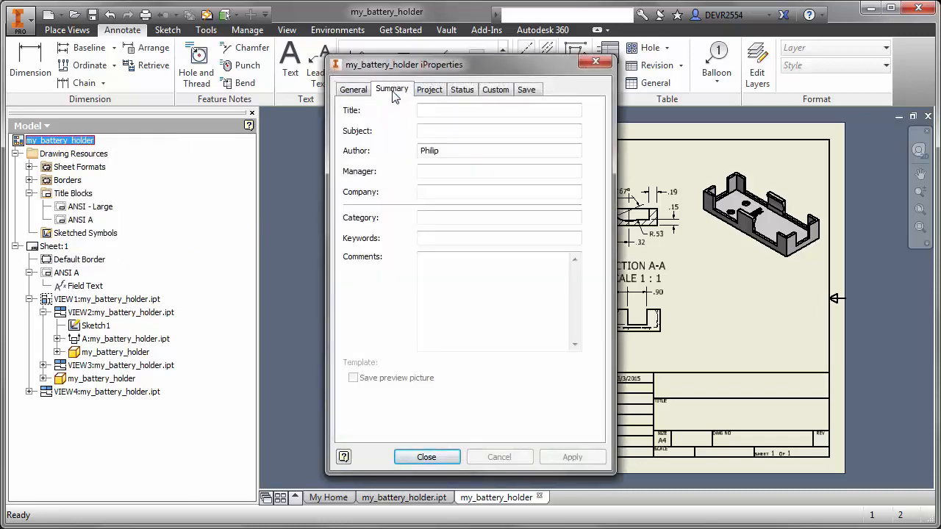
click(443, 112)
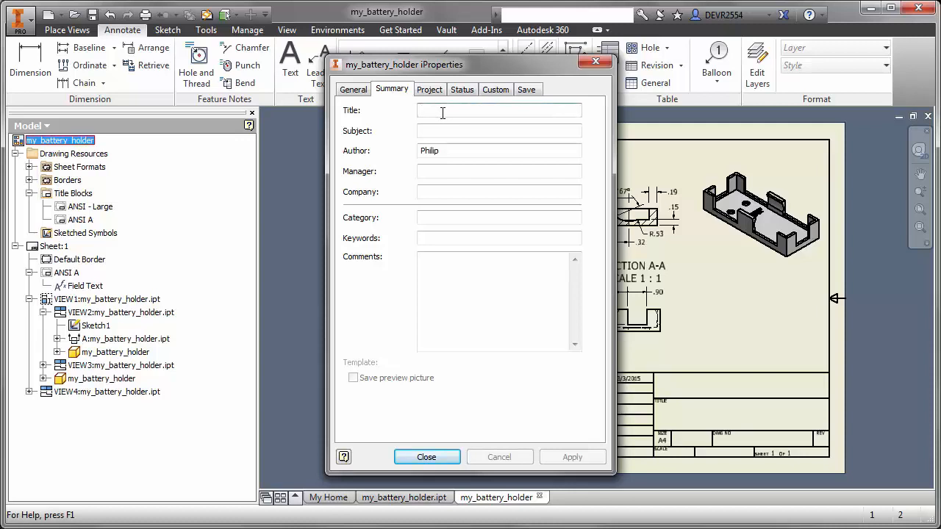
text(Battery)
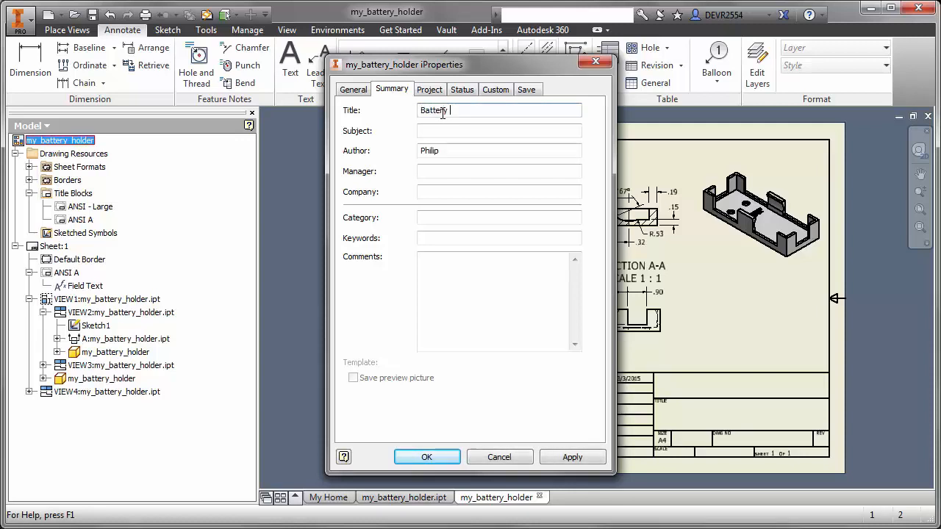
text( Holder)
Replace the author with "Autodesk Inc." and copy the same text into the project's Designer property
double_click(448, 151)
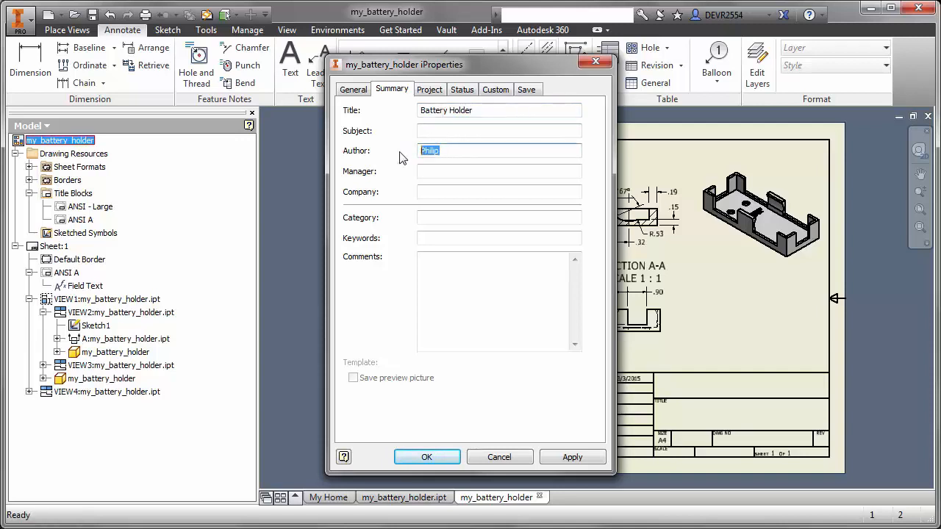
text(Autodesk Inc.)
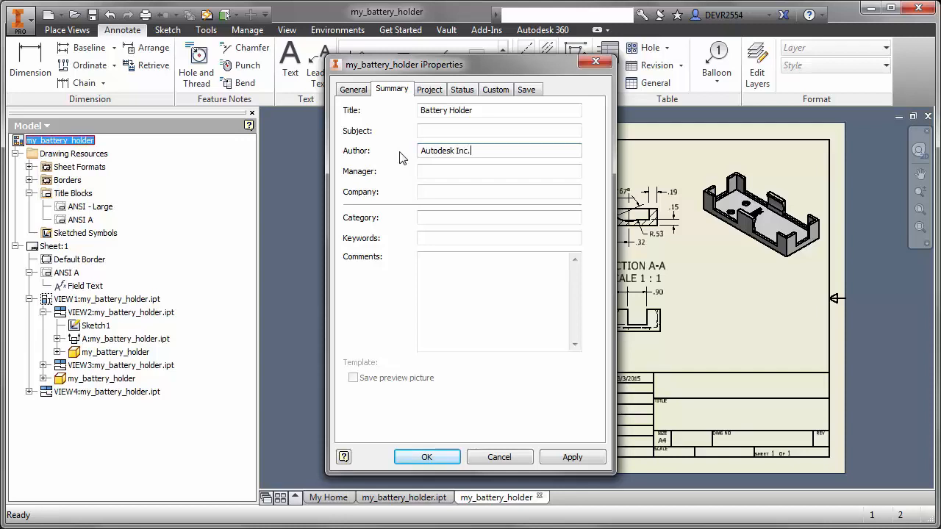
drag(490, 152, 369, 158)
key(ctrl+c)
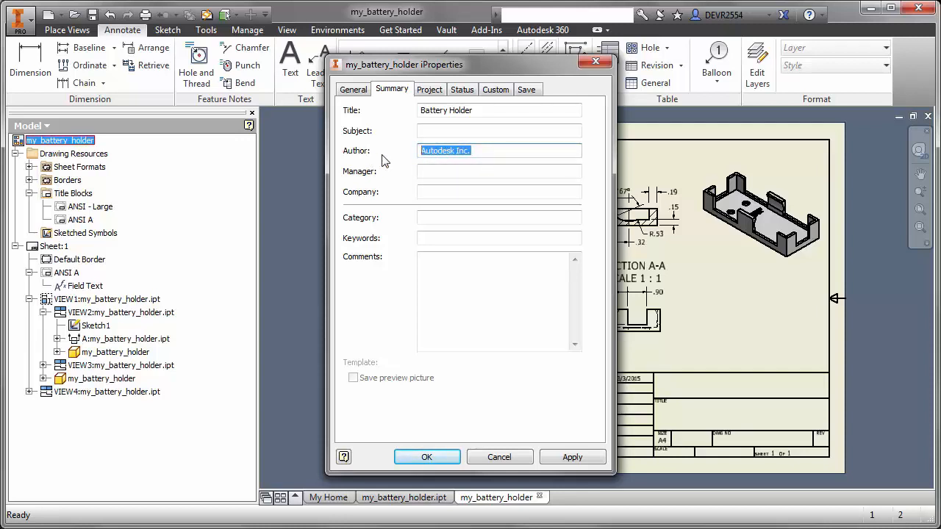
click(429, 90)
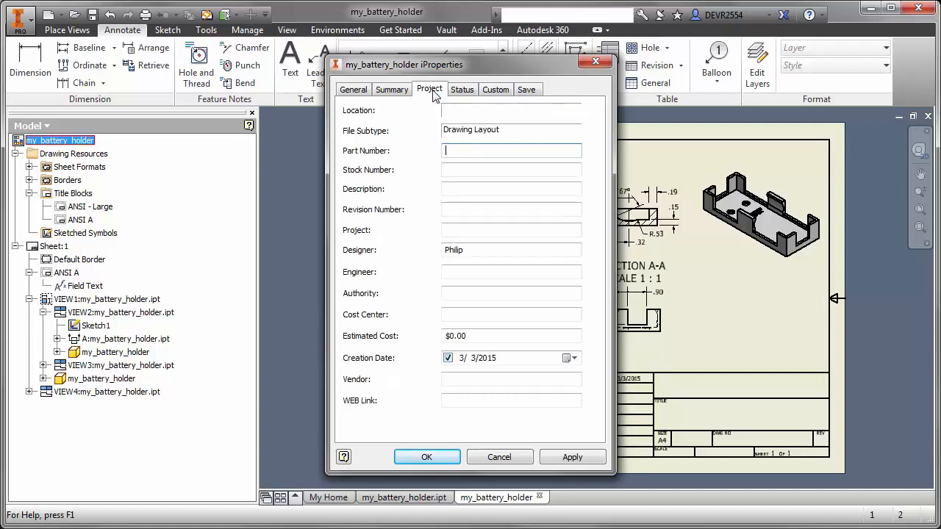
drag(479, 249, 423, 250)
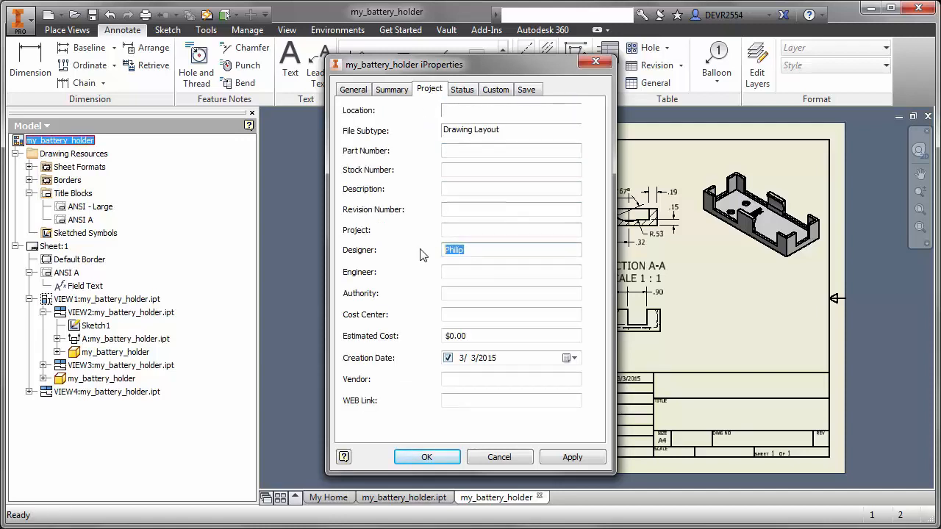
key(ctrl+v)
Set the part number to 1000_0001 and the description to "Battery holder", and accept the iProperties
click(464, 152)
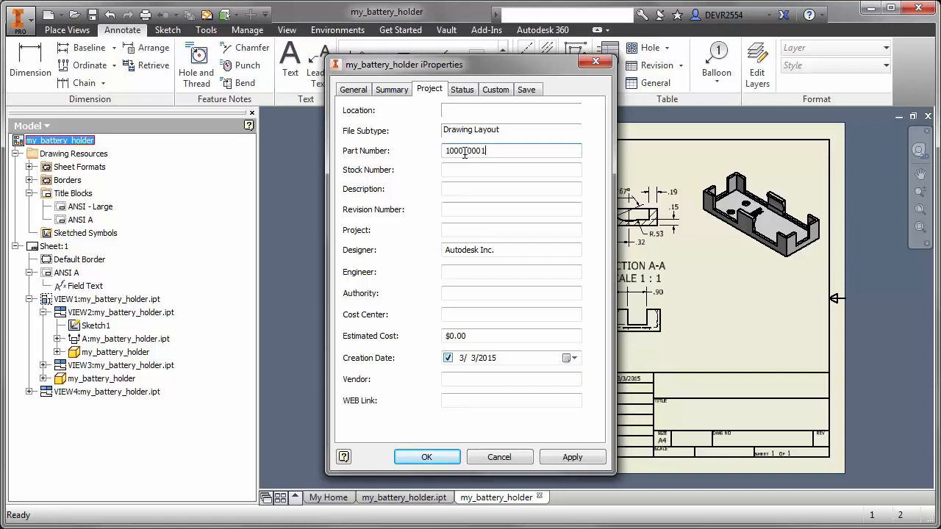
click(456, 187)
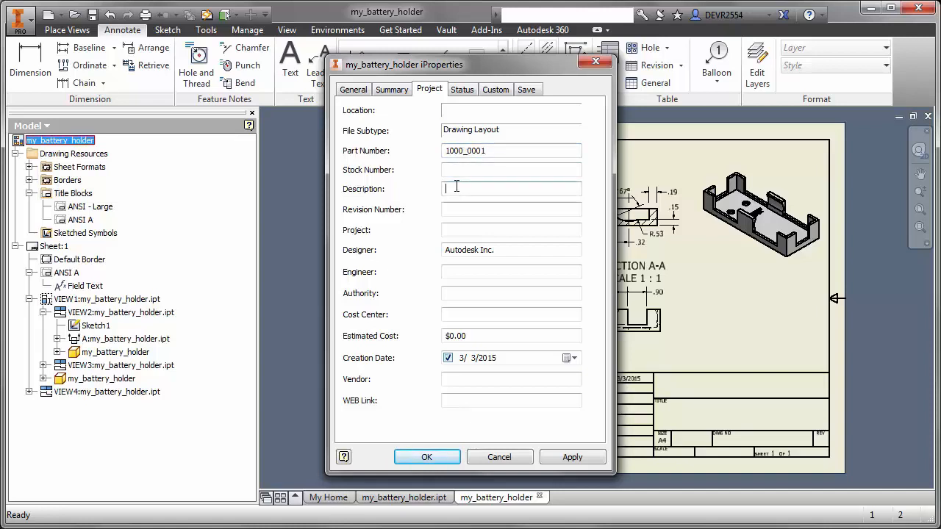
text(Battery holder)
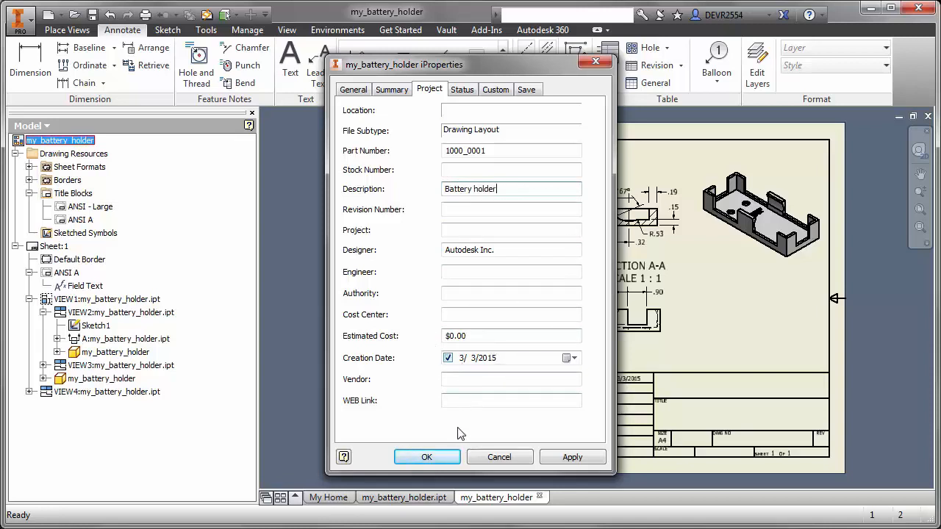
click(435, 455)
click(433, 455)
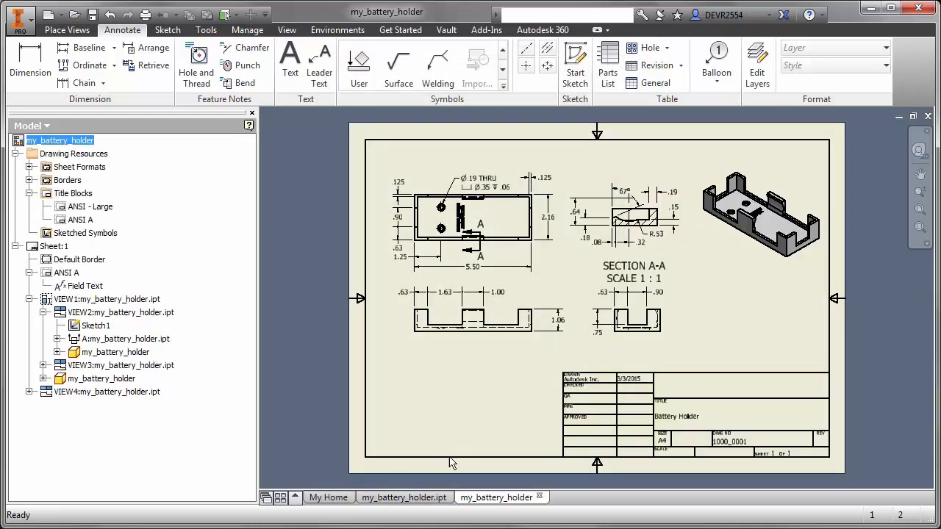